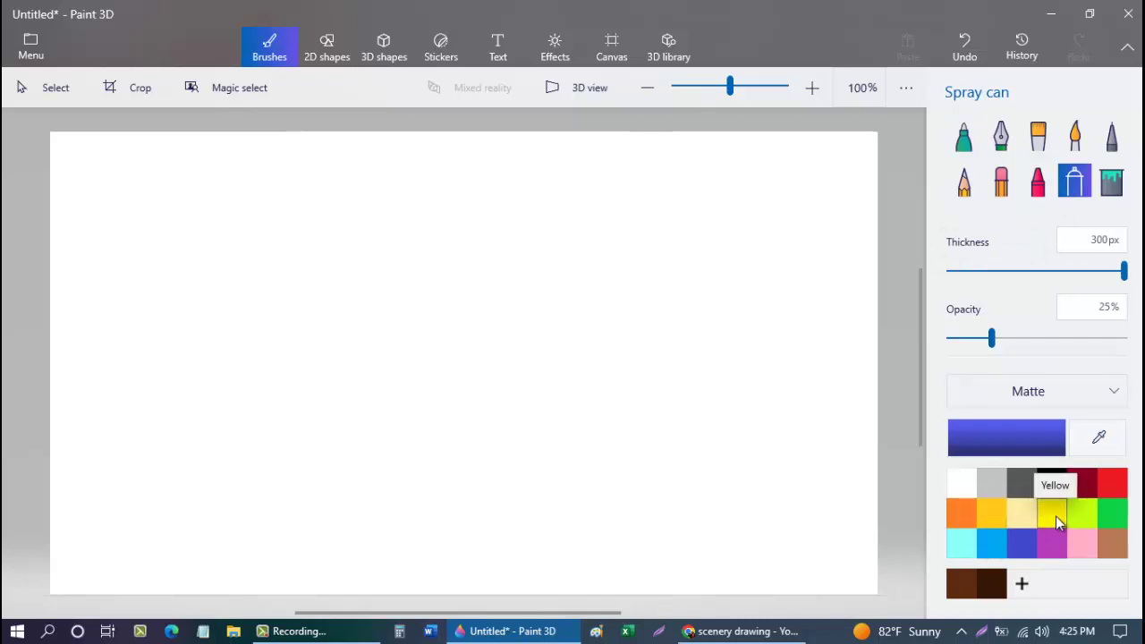
- Spray yellow down both sides of the canvas with the 300 px Spray can at 25% opacity, leaving the centre white
{"action": "left_click", "coordinate": [1056, 516]}
{"action": "mouse_move", "coordinate": [654, 146]}
{"action": "left_mouse_down"}
{"action": "mouse_move", "coordinate": [692, 162]}
{"action": "mouse_move", "coordinate": [739, 215]}
{"action": "mouse_move", "coordinate": [830, 267]}
{"action": "mouse_move", "coordinate": [905, 372]}
{"action": "mouse_move", "coordinate": [902, 437]}
{"action": "mouse_move", "coordinate": [862, 542]}
{"action": "mouse_move", "coordinate": [775, 596]}
{"action": "left_mouse_up"}
{"action": "mouse_move", "coordinate": [325, 153]}
{"action": "left_mouse_down"}
{"action": "mouse_move", "coordinate": [244, 156]}
{"action": "mouse_move", "coordinate": [276, 163]}
{"action": "mouse_move", "coordinate": [70, 229]}
{"action": "mouse_move", "coordinate": [2, 340]}
{"action": "mouse_move", "coordinate": [214, 378]}
{"action": "mouse_move", "coordinate": [241, 335]}
{"action": "mouse_move", "coordinate": [187, 425]}
{"action": "mouse_move", "coordinate": [7, 459]}
{"action": "mouse_move", "coordinate": [2, 522]}
{"action": "mouse_move", "coordinate": [154, 475]}
{"action": "mouse_move", "coordinate": [177, 545]}
{"action": "left_mouse_up"}
{"action": "mouse_move", "coordinate": [793, 384]}
{"action": "left_mouse_down"}
{"action": "mouse_move", "coordinate": [810, 450]}
{"action": "mouse_move", "coordinate": [776, 593]}
{"action": "left_mouse_up"}
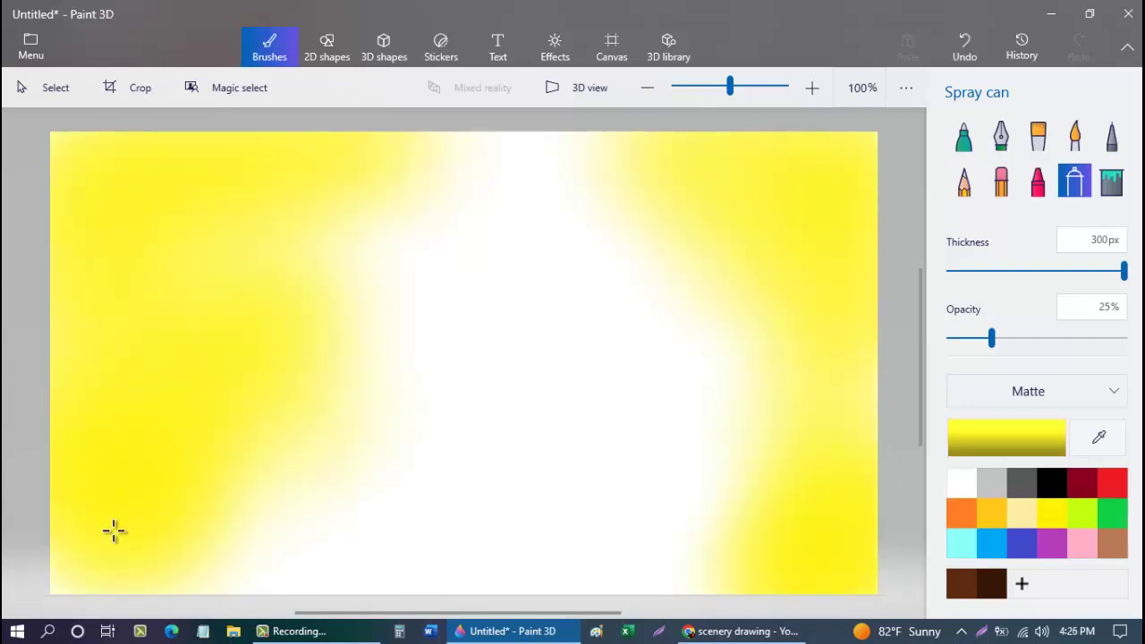
{"action": "left_click_drag", "start_coordinate": [112, 529], "coordinate": [76, 597]}
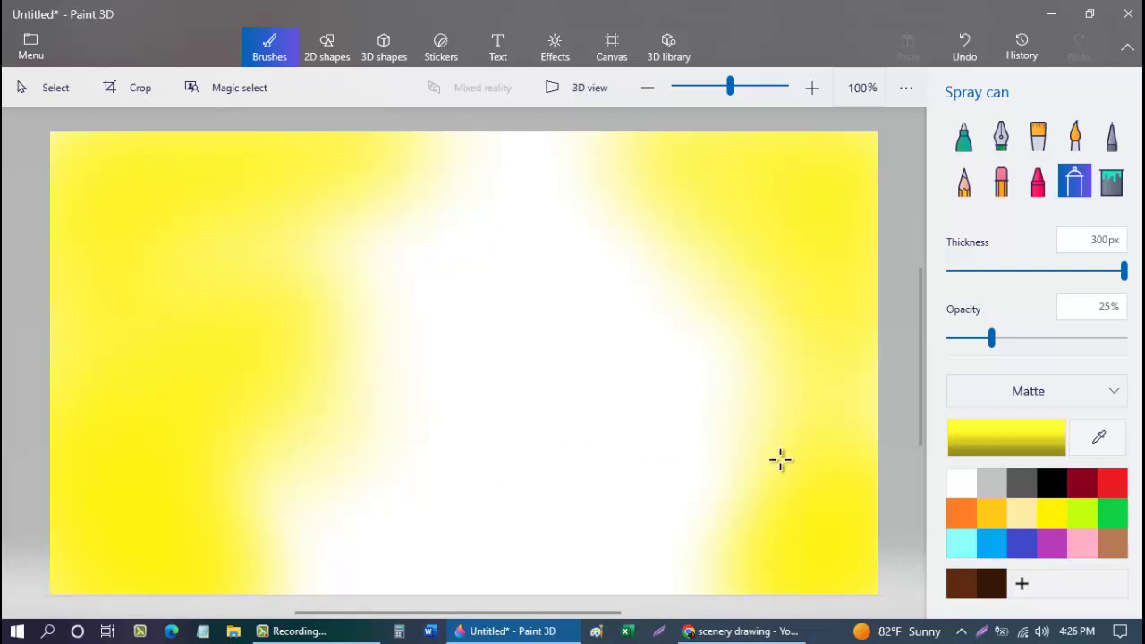
- Spray two sky-blue water patches in the lower half of the canvas, one on each side of the white centre
{"action": "left_click", "coordinate": [982, 543]}
{"action": "mouse_move", "coordinate": [385, 425]}
{"action": "left_mouse_down"}
{"action": "mouse_move", "coordinate": [314, 452]}
{"action": "mouse_move", "coordinate": [276, 556]}
{"action": "mouse_move", "coordinate": [234, 594]}
{"action": "left_mouse_up"}
{"action": "mouse_move", "coordinate": [617, 483]}
{"action": "left_mouse_down"}
{"action": "mouse_move", "coordinate": [663, 422]}
{"action": "mouse_move", "coordinate": [699, 551]}
{"action": "mouse_move", "coordinate": [781, 622]}
{"action": "mouse_move", "coordinate": [636, 485]}
{"action": "left_mouse_up"}
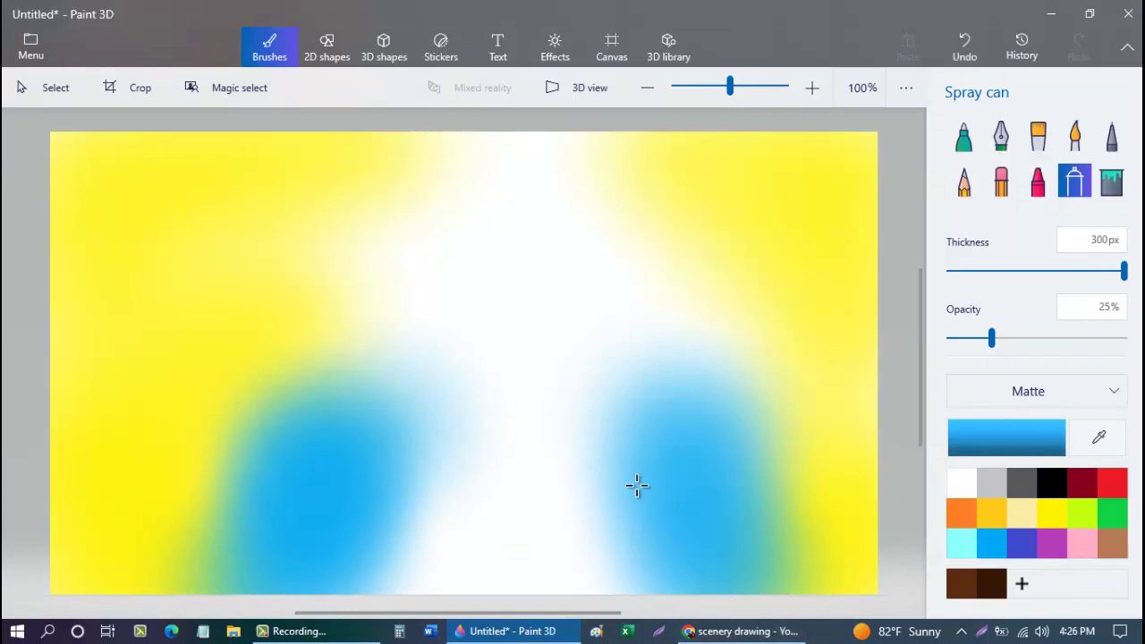
- Shade the outer edges of both blue water patches in indigo with the Spray can thickness at 82 px
{"action": "left_click", "coordinate": [1021, 544]}
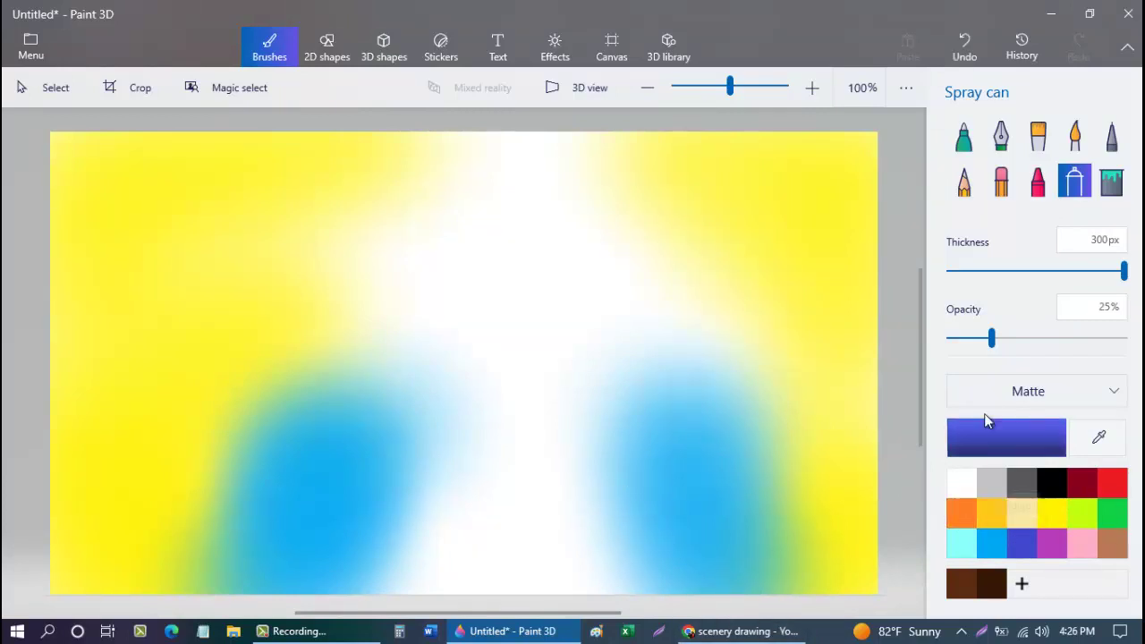
{"action": "left_click", "coordinate": [986, 271]}
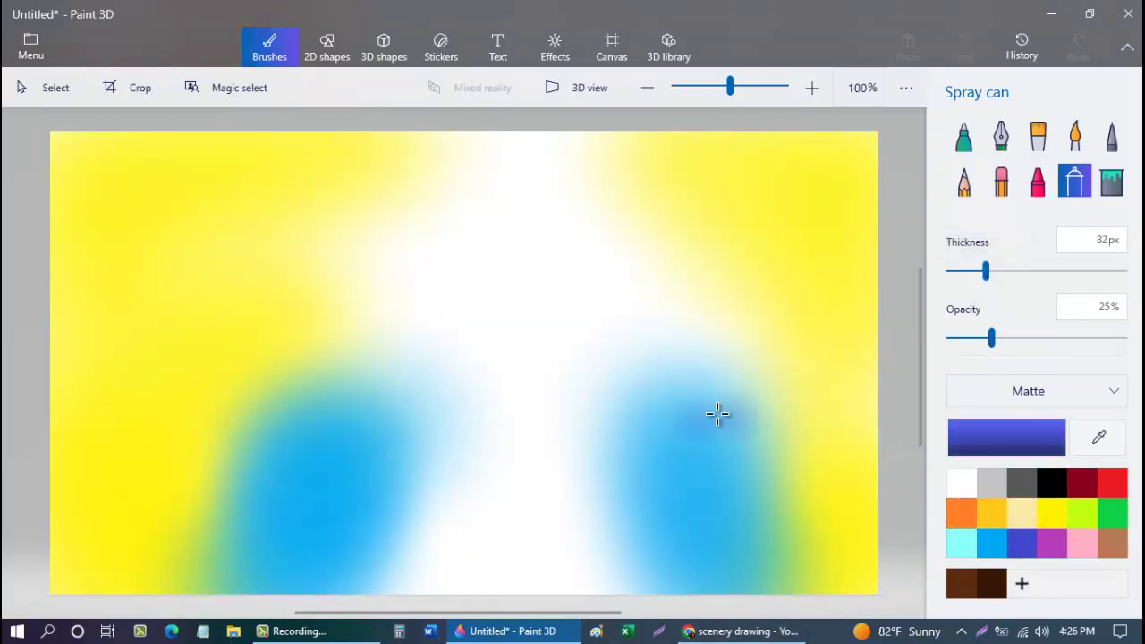
{"action": "mouse_move", "coordinate": [718, 414]}
{"action": "left_mouse_down"}
{"action": "mouse_move", "coordinate": [742, 459]}
{"action": "mouse_move", "coordinate": [769, 582]}
{"action": "left_mouse_up"}
{"action": "mouse_move", "coordinate": [739, 521]}
{"action": "left_mouse_down"}
{"action": "mouse_move", "coordinate": [721, 437]}
{"action": "mouse_move", "coordinate": [653, 418]}
{"action": "left_mouse_up"}
{"action": "mouse_move", "coordinate": [349, 396]}
{"action": "left_mouse_down"}
{"action": "mouse_move", "coordinate": [302, 399]}
{"action": "mouse_move", "coordinate": [273, 452]}
{"action": "mouse_move", "coordinate": [281, 498]}
{"action": "mouse_move", "coordinate": [225, 557]}
{"action": "mouse_move", "coordinate": [279, 615]}
{"action": "left_mouse_up"}
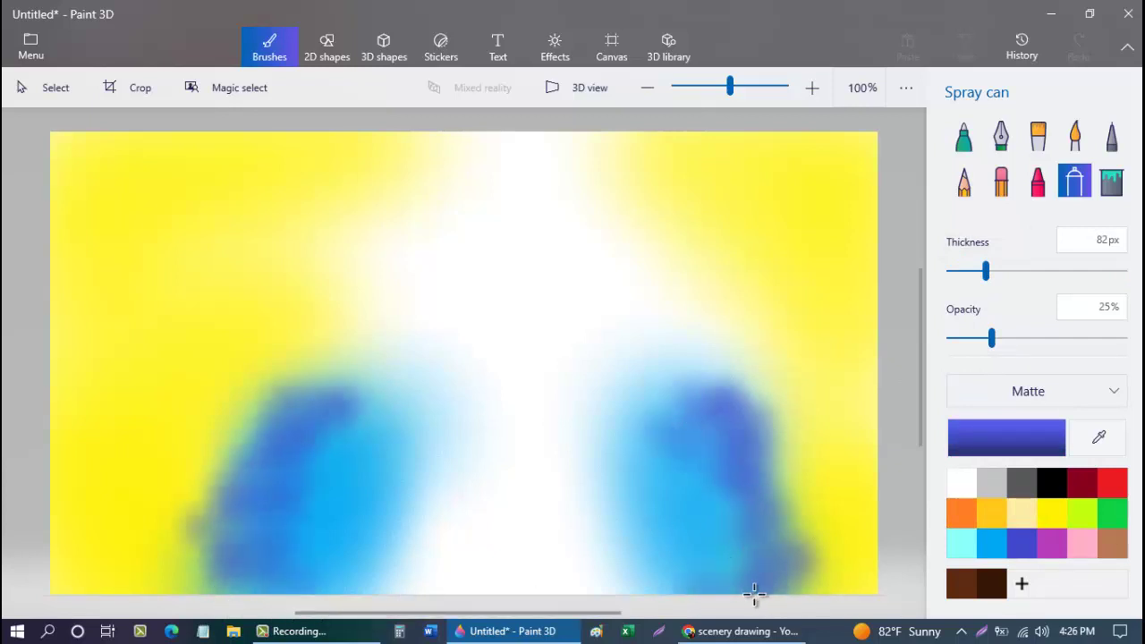
- Spray pale cyan along the inner edges of both blue water patches to blend them toward the centre
{"action": "left_click", "coordinate": [962, 542]}
{"action": "mouse_move", "coordinate": [561, 458]}
{"action": "left_mouse_down"}
{"action": "mouse_move", "coordinate": [627, 451]}
{"action": "mouse_move", "coordinate": [585, 479]}
{"action": "mouse_move", "coordinate": [593, 513]}
{"action": "mouse_move", "coordinate": [645, 537]}
{"action": "mouse_move", "coordinate": [654, 570]}
{"action": "mouse_move", "coordinate": [632, 585]}
{"action": "left_mouse_up"}
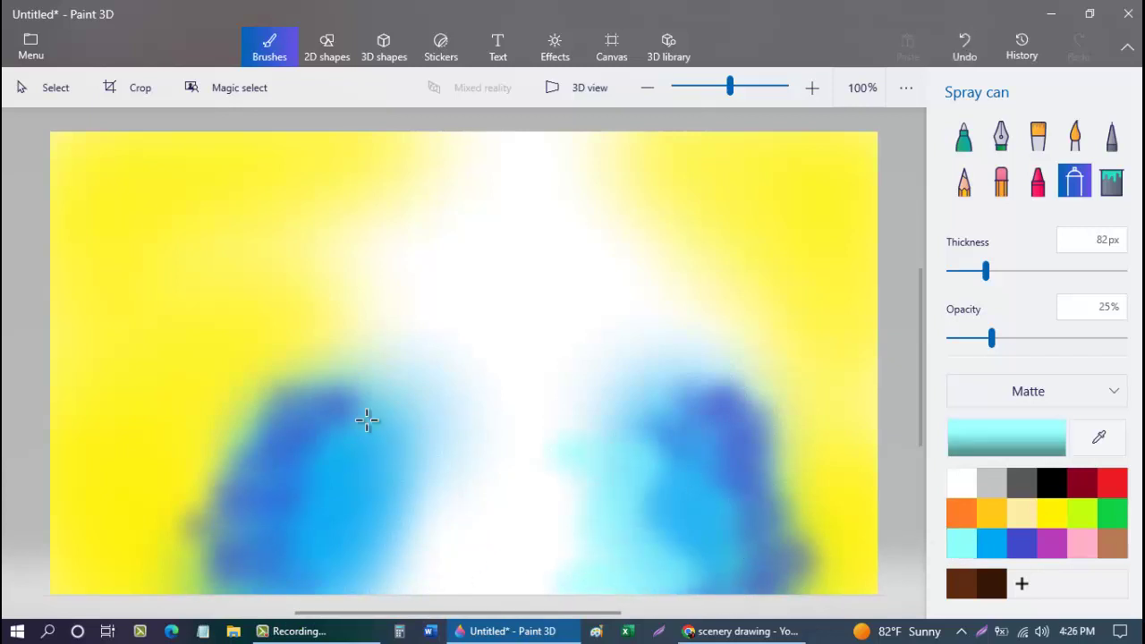
{"action": "mouse_move", "coordinate": [366, 417]}
{"action": "left_mouse_down"}
{"action": "mouse_move", "coordinate": [446, 555]}
{"action": "mouse_move", "coordinate": [365, 584]}
{"action": "mouse_move", "coordinate": [399, 591]}
{"action": "left_mouse_up"}
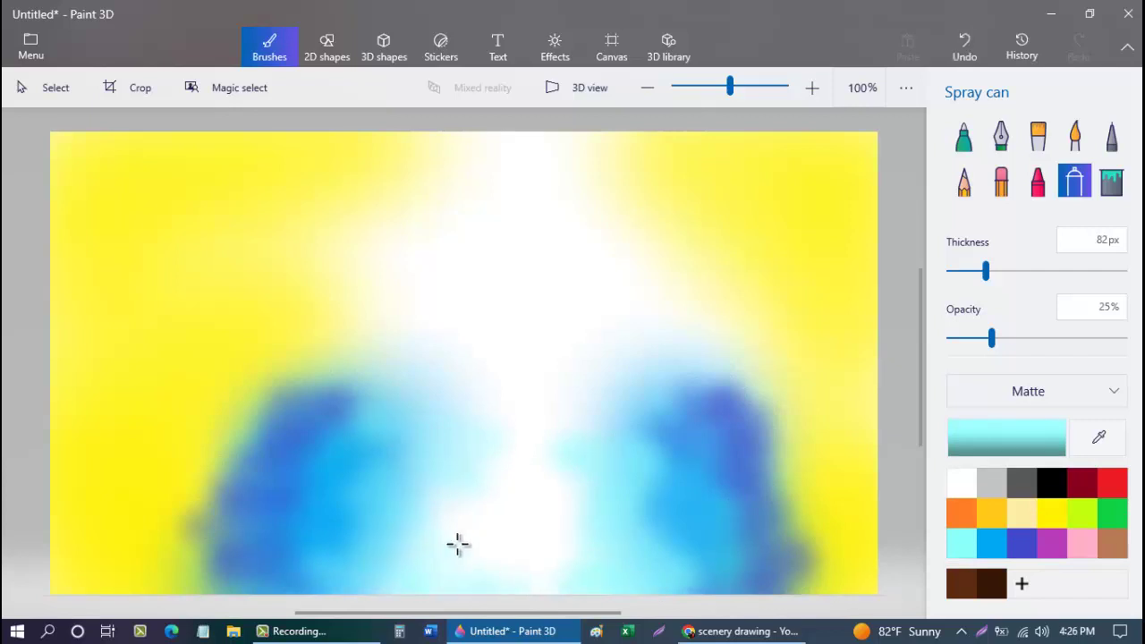
{"action": "mouse_move", "coordinate": [574, 507]}
{"action": "left_mouse_down"}
{"action": "mouse_move", "coordinate": [553, 448]}
{"action": "mouse_move", "coordinate": [600, 441]}
{"action": "mouse_move", "coordinate": [528, 419]}
{"action": "mouse_move", "coordinate": [665, 396]}
{"action": "mouse_move", "coordinate": [602, 492]}
{"action": "left_mouse_up"}
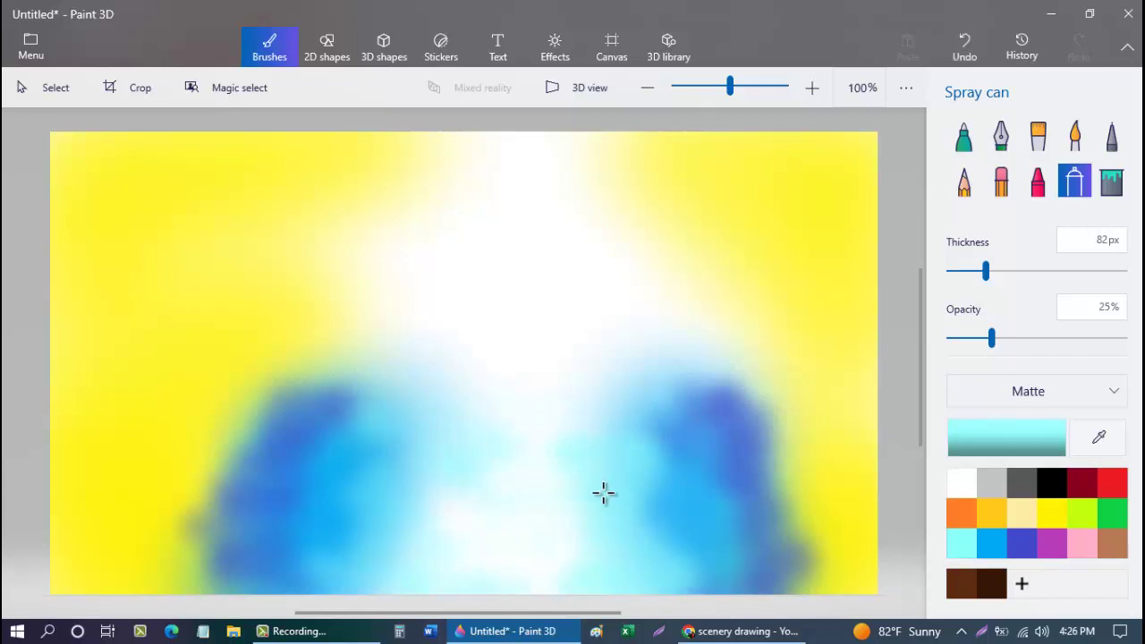
- Spray white highlights down the middle of the water between the two pale cyan edges
{"action": "left_click", "coordinate": [960, 497]}
{"action": "mouse_move", "coordinate": [539, 447]}
{"action": "left_mouse_down"}
{"action": "mouse_move", "coordinate": [486, 457]}
{"action": "mouse_move", "coordinate": [567, 501]}
{"action": "left_mouse_up"}
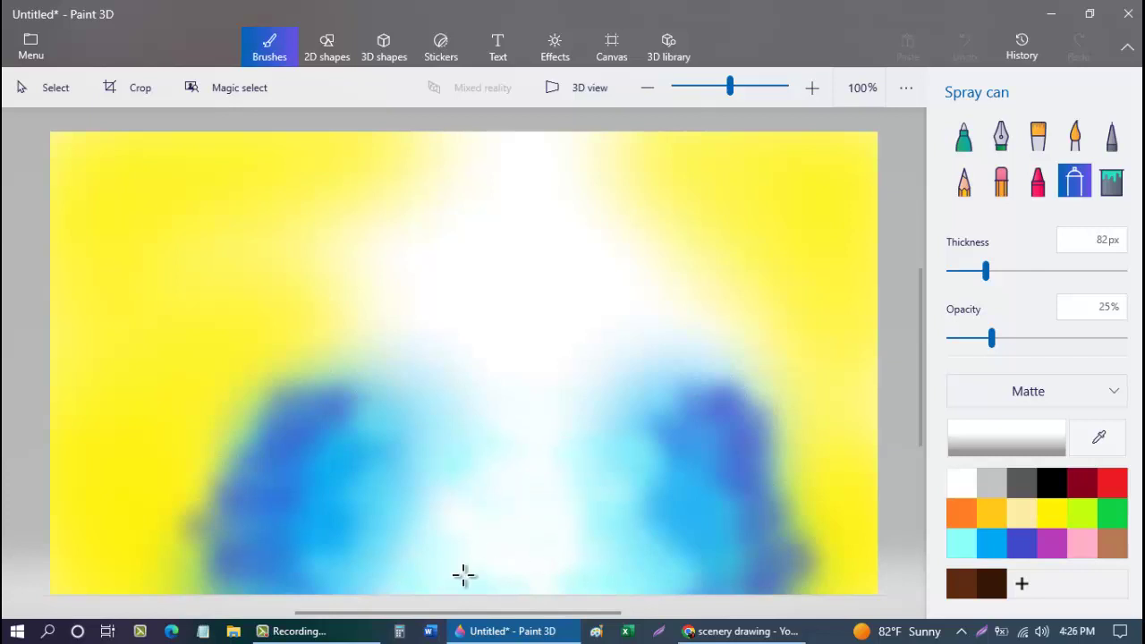
{"action": "left_click_drag", "start_coordinate": [494, 581], "coordinate": [599, 483]}
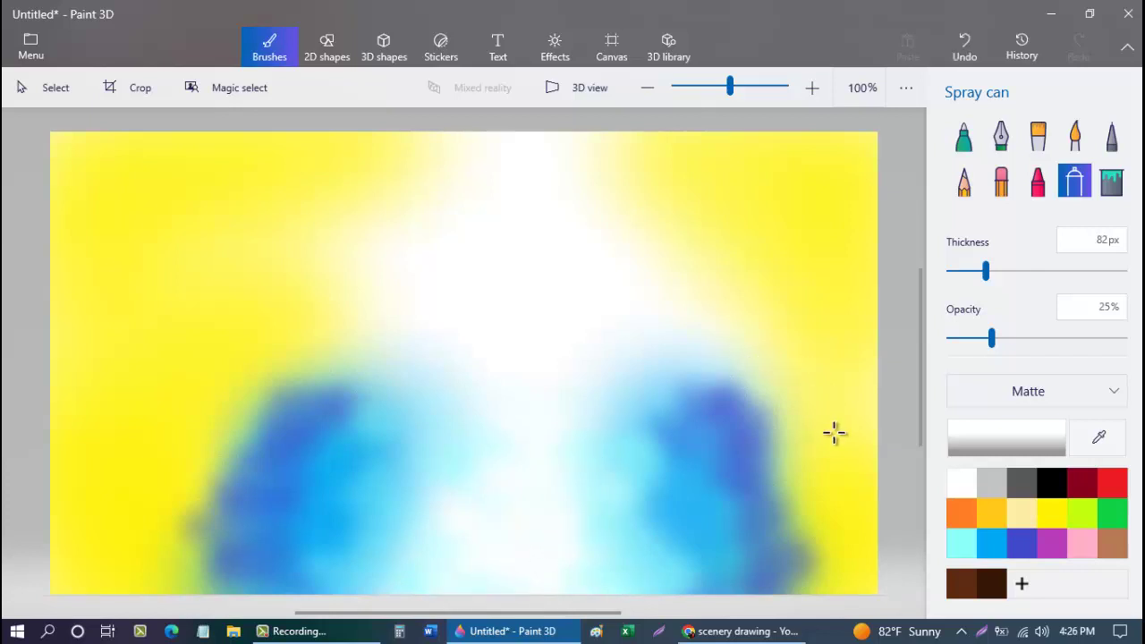
- Spray lime over the yellow background on both sides of the canvas with the Spray can thickness at 275 px
{"action": "left_click", "coordinate": [1085, 514]}
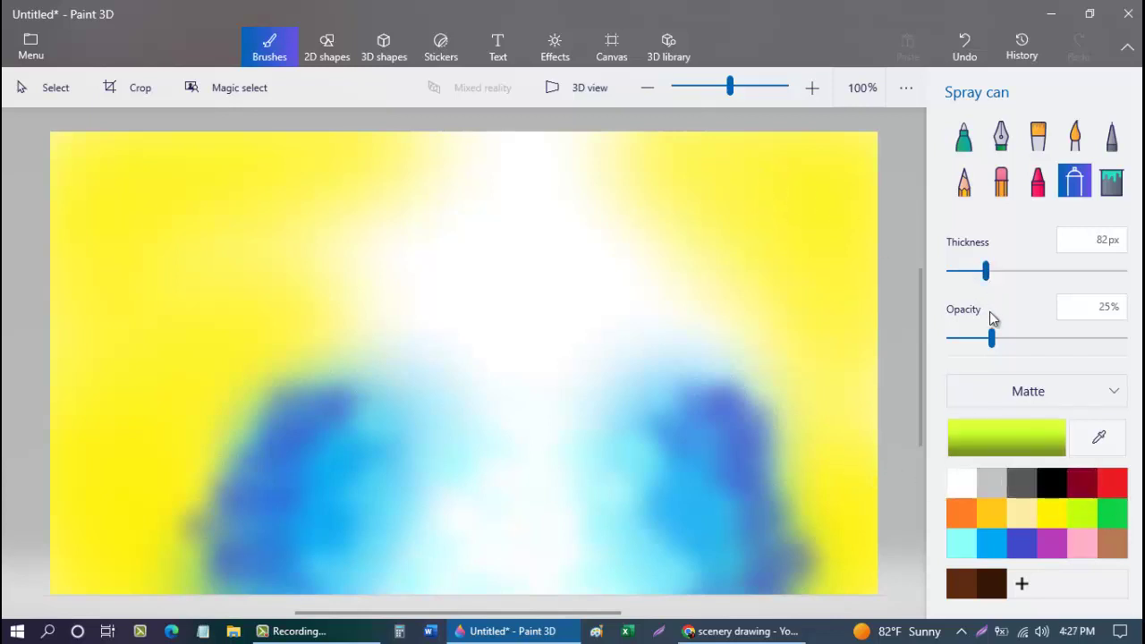
{"action": "left_click_drag", "start_coordinate": [985, 271], "coordinate": [1109, 270]}
{"action": "mouse_move", "coordinate": [791, 200]}
{"action": "left_mouse_down"}
{"action": "mouse_move", "coordinate": [867, 296]}
{"action": "mouse_move", "coordinate": [695, 190]}
{"action": "mouse_move", "coordinate": [569, 152]}
{"action": "mouse_move", "coordinate": [828, 246]}
{"action": "mouse_move", "coordinate": [844, 340]}
{"action": "mouse_move", "coordinate": [953, 462]}
{"action": "mouse_move", "coordinate": [857, 460]}
{"action": "left_mouse_up"}
{"action": "mouse_move", "coordinate": [268, 174]}
{"action": "left_mouse_down"}
{"action": "mouse_move", "coordinate": [130, 155]}
{"action": "mouse_move", "coordinate": [112, 250]}
{"action": "mouse_move", "coordinate": [131, 362]}
{"action": "mouse_move", "coordinate": [93, 504]}
{"action": "mouse_move", "coordinate": [55, 551]}
{"action": "left_mouse_up"}
{"action": "mouse_move", "coordinate": [371, 270]}
{"action": "left_mouse_down"}
{"action": "mouse_move", "coordinate": [317, 224]}
{"action": "mouse_move", "coordinate": [338, 265]}
{"action": "mouse_move", "coordinate": [349, 290]}
{"action": "left_mouse_up"}
{"action": "mouse_move", "coordinate": [576, 174]}
{"action": "left_mouse_down"}
{"action": "mouse_move", "coordinate": [591, 261]}
{"action": "mouse_move", "coordinate": [834, 318]}
{"action": "mouse_move", "coordinate": [738, 380]}
{"action": "left_mouse_up"}
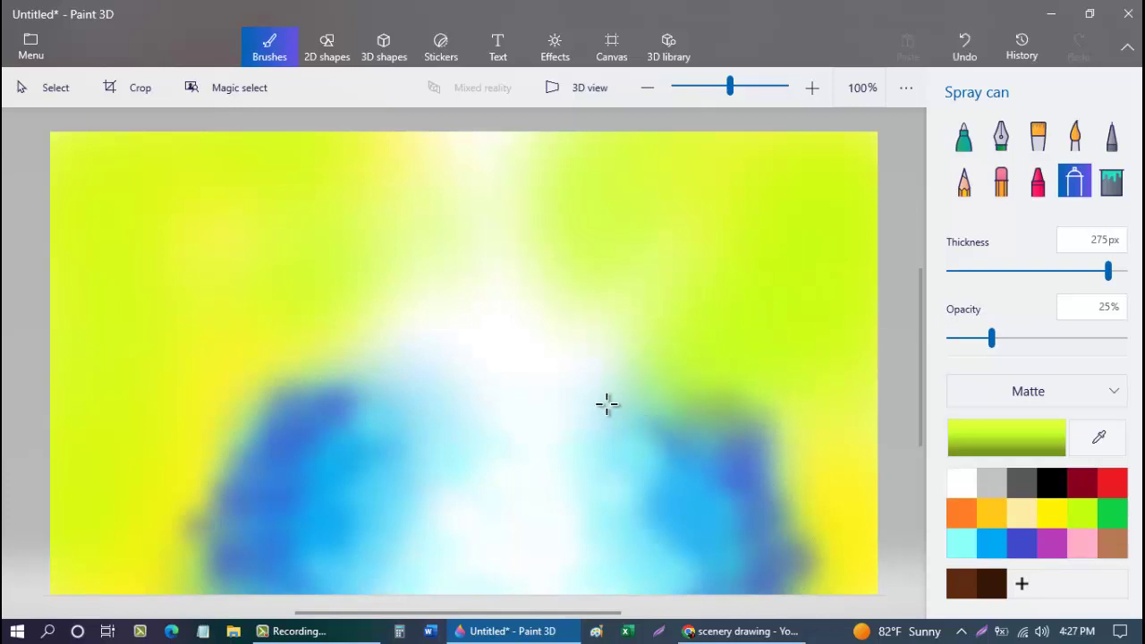
- Paint a jagged riverbank on the right side of the water with the 16 px Marker in a custom very dark green
{"action": "left_click", "coordinate": [963, 139]}
{"action": "left_click_drag", "start_coordinate": [955, 270], "coordinate": [979, 284]}
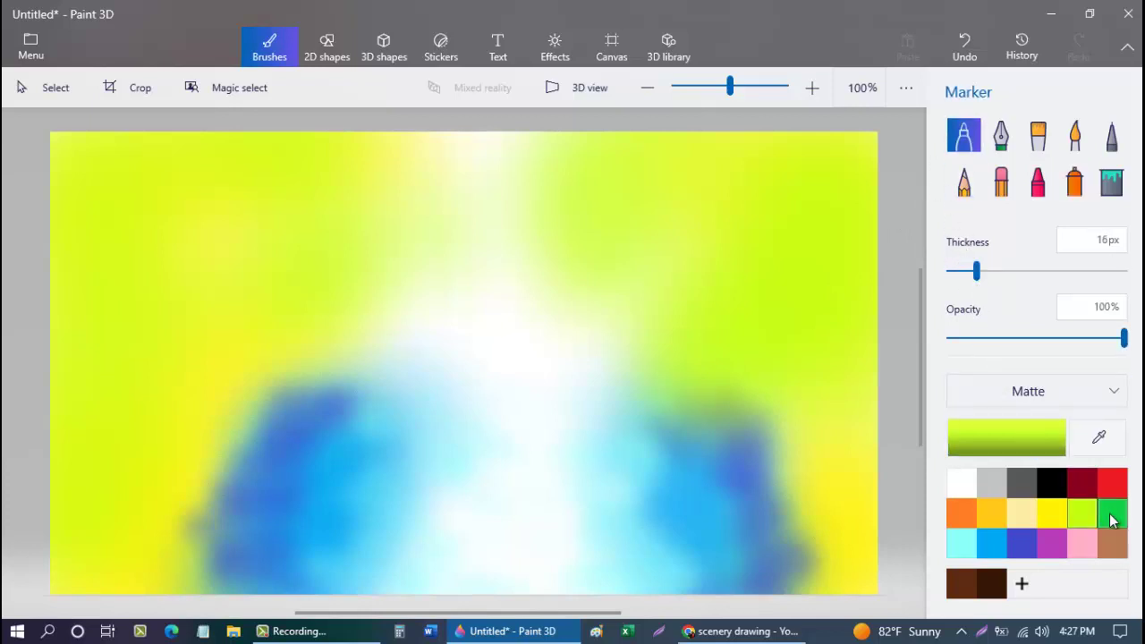
{"action": "left_click", "coordinate": [1112, 516]}
{"action": "left_click", "coordinate": [993, 438]}
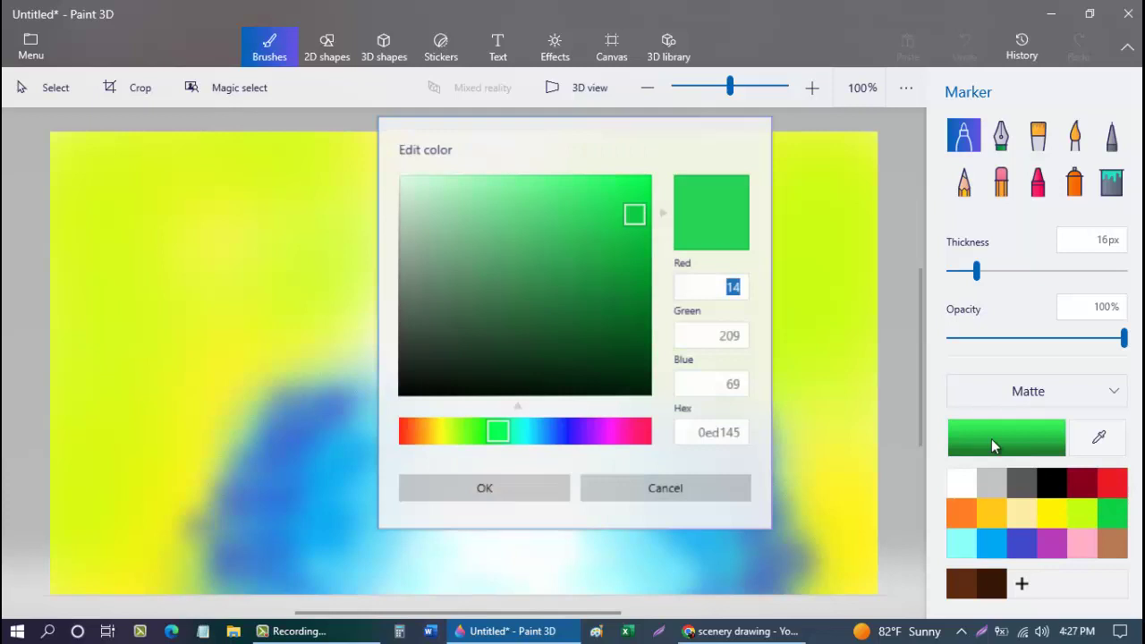
{"action": "left_click", "coordinate": [644, 379]}
{"action": "left_click", "coordinate": [486, 485]}
{"action": "mouse_move", "coordinate": [659, 394]}
{"action": "left_mouse_down"}
{"action": "mouse_move", "coordinate": [881, 407]}
{"action": "mouse_move", "coordinate": [664, 394]}
{"action": "mouse_move", "coordinate": [754, 422]}
{"action": "mouse_move", "coordinate": [861, 432]}
{"action": "mouse_move", "coordinate": [754, 415]}
{"action": "mouse_move", "coordinate": [855, 433]}
{"action": "mouse_move", "coordinate": [843, 415]}
{"action": "mouse_move", "coordinate": [834, 430]}
{"action": "mouse_move", "coordinate": [778, 439]}
{"action": "mouse_move", "coordinate": [884, 448]}
{"action": "mouse_move", "coordinate": [808, 460]}
{"action": "mouse_move", "coordinate": [820, 474]}
{"action": "mouse_move", "coordinate": [786, 479]}
{"action": "mouse_move", "coordinate": [921, 493]}
{"action": "mouse_move", "coordinate": [826, 539]}
{"action": "mouse_move", "coordinate": [876, 548]}
{"action": "mouse_move", "coordinate": [791, 530]}
{"action": "mouse_move", "coordinate": [810, 553]}
{"action": "mouse_move", "coordinate": [910, 587]}
{"action": "mouse_move", "coordinate": [883, 597]}
{"action": "mouse_move", "coordinate": [801, 585]}
{"action": "mouse_move", "coordinate": [891, 573]}
{"action": "mouse_move", "coordinate": [658, 398]}
{"action": "mouse_move", "coordinate": [765, 414]}
{"action": "mouse_move", "coordinate": [682, 413]}
{"action": "mouse_move", "coordinate": [783, 450]}
{"action": "mouse_move", "coordinate": [772, 444]}
{"action": "mouse_move", "coordinate": [789, 458]}
{"action": "mouse_move", "coordinate": [766, 492]}
{"action": "left_mouse_up"}
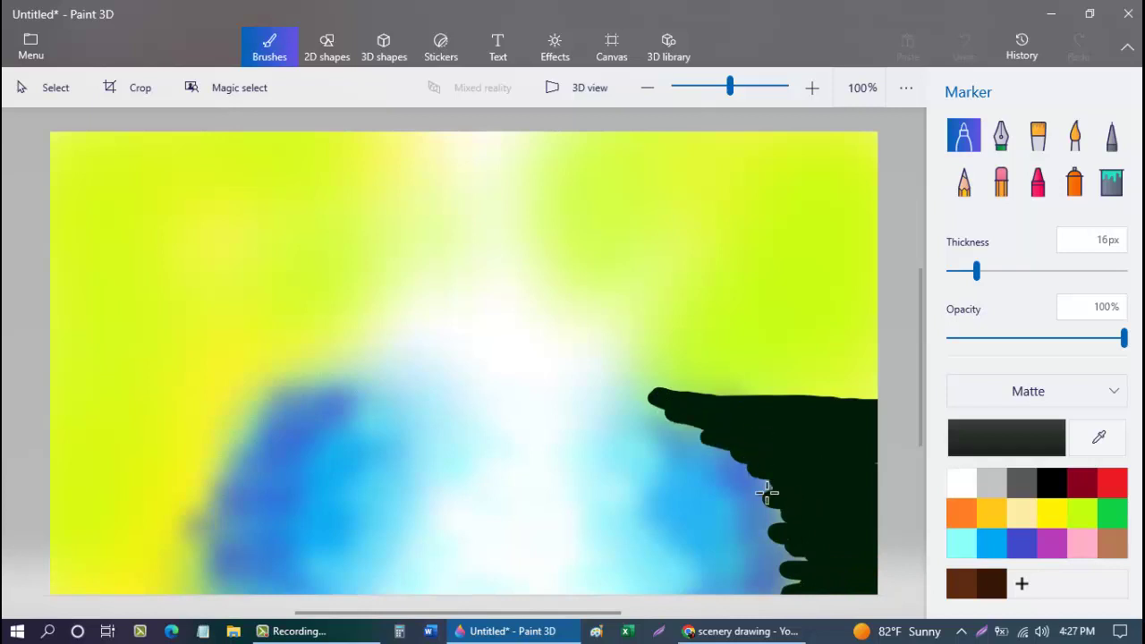
{"action": "mouse_move", "coordinate": [789, 543]}
{"action": "left_mouse_down"}
{"action": "mouse_move", "coordinate": [794, 570]}
{"action": "mouse_move", "coordinate": [741, 593]}
{"action": "left_mouse_up"}
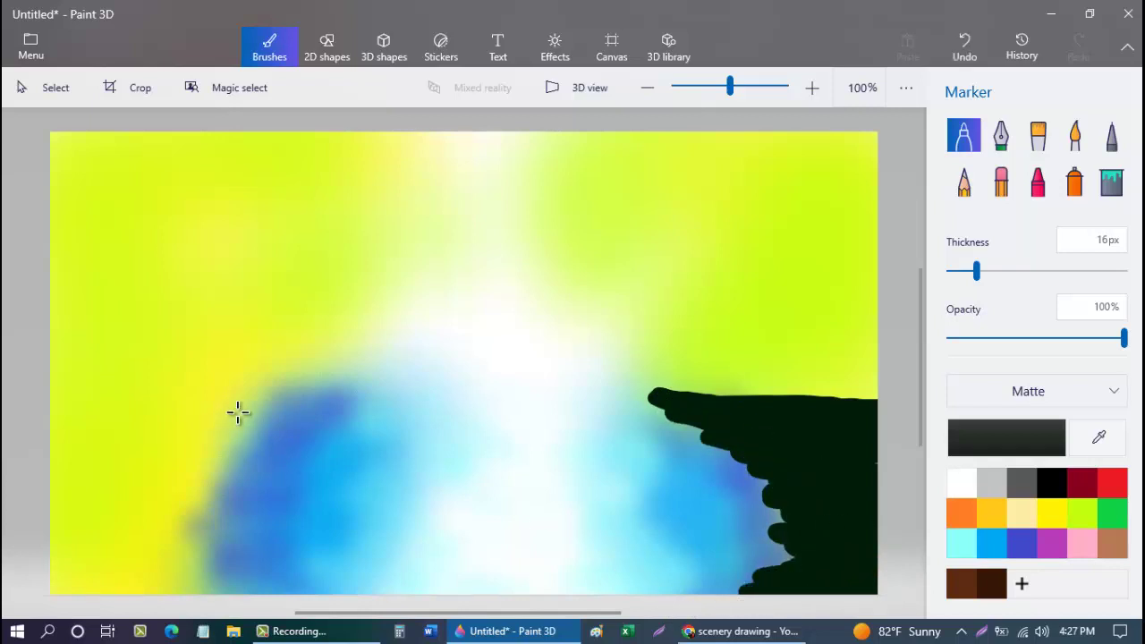
- Paint a matching jagged dark green riverbank on the left side of the water, extending its edges toward the middle
{"action": "mouse_move", "coordinate": [237, 412]}
{"action": "left_mouse_down"}
{"action": "mouse_move", "coordinate": [3, 374]}
{"action": "mouse_move", "coordinate": [75, 399]}
{"action": "mouse_move", "coordinate": [28, 390]}
{"action": "mouse_move", "coordinate": [161, 401]}
{"action": "mouse_move", "coordinate": [61, 414]}
{"action": "mouse_move", "coordinate": [244, 417]}
{"action": "mouse_move", "coordinate": [272, 402]}
{"action": "mouse_move", "coordinate": [226, 409]}
{"action": "mouse_move", "coordinate": [193, 437]}
{"action": "mouse_move", "coordinate": [231, 434]}
{"action": "mouse_move", "coordinate": [172, 445]}
{"action": "mouse_move", "coordinate": [4, 416]}
{"action": "mouse_move", "coordinate": [175, 428]}
{"action": "mouse_move", "coordinate": [118, 447]}
{"action": "mouse_move", "coordinate": [119, 459]}
{"action": "mouse_move", "coordinate": [124, 449]}
{"action": "mouse_move", "coordinate": [72, 461]}
{"action": "mouse_move", "coordinate": [189, 459]}
{"action": "mouse_move", "coordinate": [187, 474]}
{"action": "mouse_move", "coordinate": [79, 477]}
{"action": "mouse_move", "coordinate": [110, 488]}
{"action": "mouse_move", "coordinate": [12, 500]}
{"action": "mouse_move", "coordinate": [164, 498]}
{"action": "mouse_move", "coordinate": [127, 499]}
{"action": "mouse_move", "coordinate": [208, 530]}
{"action": "mouse_move", "coordinate": [75, 516]}
{"action": "mouse_move", "coordinate": [146, 501]}
{"action": "mouse_move", "coordinate": [31, 519]}
{"action": "mouse_move", "coordinate": [128, 526]}
{"action": "mouse_move", "coordinate": [34, 539]}
{"action": "mouse_move", "coordinate": [160, 553]}
{"action": "mouse_move", "coordinate": [21, 576]}
{"action": "mouse_move", "coordinate": [54, 575]}
{"action": "mouse_move", "coordinate": [76, 549]}
{"action": "mouse_move", "coordinate": [41, 583]}
{"action": "mouse_move", "coordinate": [136, 599]}
{"action": "mouse_move", "coordinate": [88, 579]}
{"action": "mouse_move", "coordinate": [204, 597]}
{"action": "left_mouse_up"}
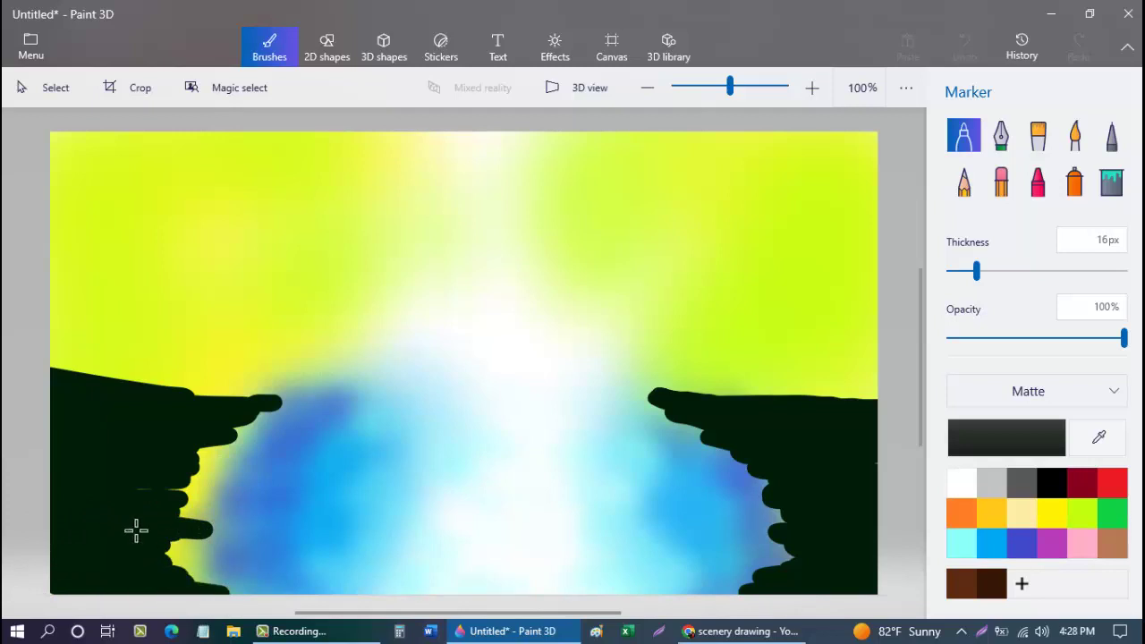
{"action": "mouse_move", "coordinate": [136, 531]}
{"action": "left_mouse_down"}
{"action": "mouse_move", "coordinate": [195, 495]}
{"action": "mouse_move", "coordinate": [173, 489]}
{"action": "mouse_move", "coordinate": [240, 458]}
{"action": "mouse_move", "coordinate": [185, 455]}
{"action": "mouse_move", "coordinate": [250, 443]}
{"action": "mouse_move", "coordinate": [218, 439]}
{"action": "mouse_move", "coordinate": [304, 399]}
{"action": "mouse_move", "coordinate": [278, 403]}
{"action": "mouse_move", "coordinate": [179, 475]}
{"action": "left_mouse_up"}
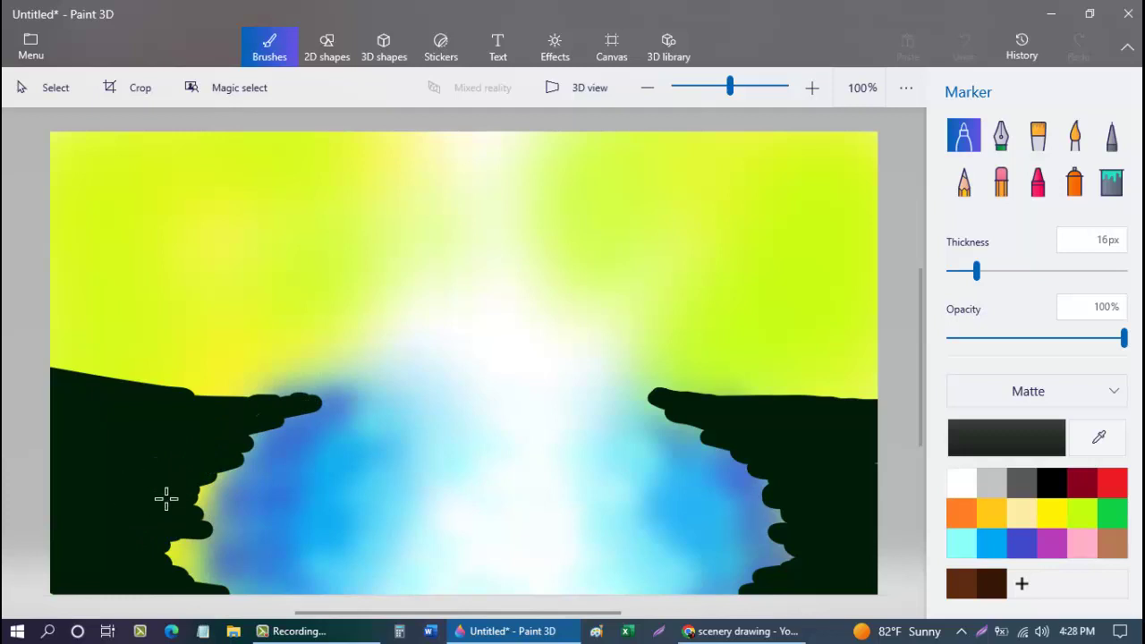
{"action": "left_click_drag", "start_coordinate": [185, 544], "coordinate": [160, 581]}
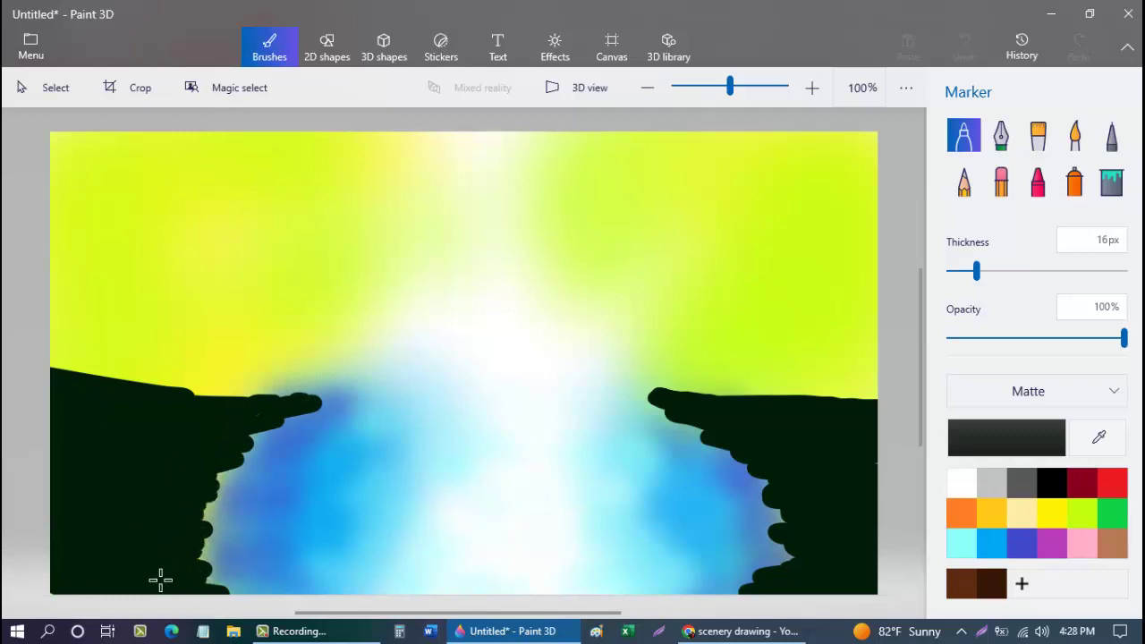
{"action": "left_click_drag", "start_coordinate": [303, 598], "coordinate": [356, 599]}
{"action": "mouse_move", "coordinate": [214, 584]}
{"action": "left_mouse_down"}
{"action": "mouse_move", "coordinate": [192, 559]}
{"action": "mouse_move", "coordinate": [233, 542]}
{"action": "mouse_move", "coordinate": [190, 523]}
{"action": "mouse_move", "coordinate": [213, 489]}
{"action": "mouse_move", "coordinate": [296, 410]}
{"action": "mouse_move", "coordinate": [375, 396]}
{"action": "left_mouse_up"}
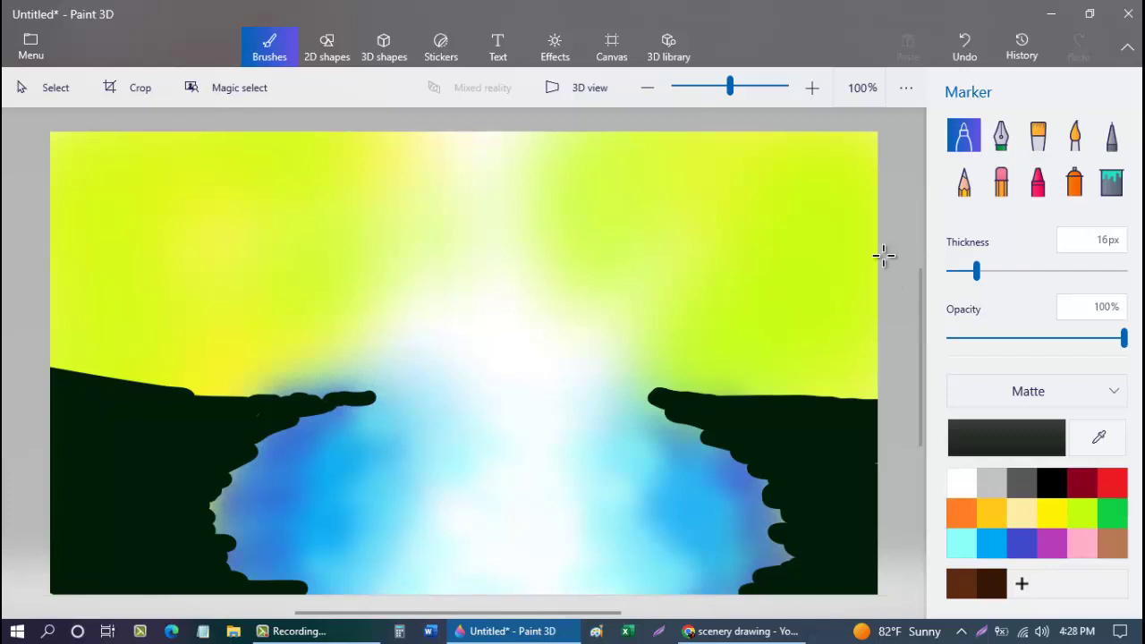
- Draw a black 10 px 3-point curve arching from the left bank to the right bank over the water
{"action": "left_click", "coordinate": [333, 51]}
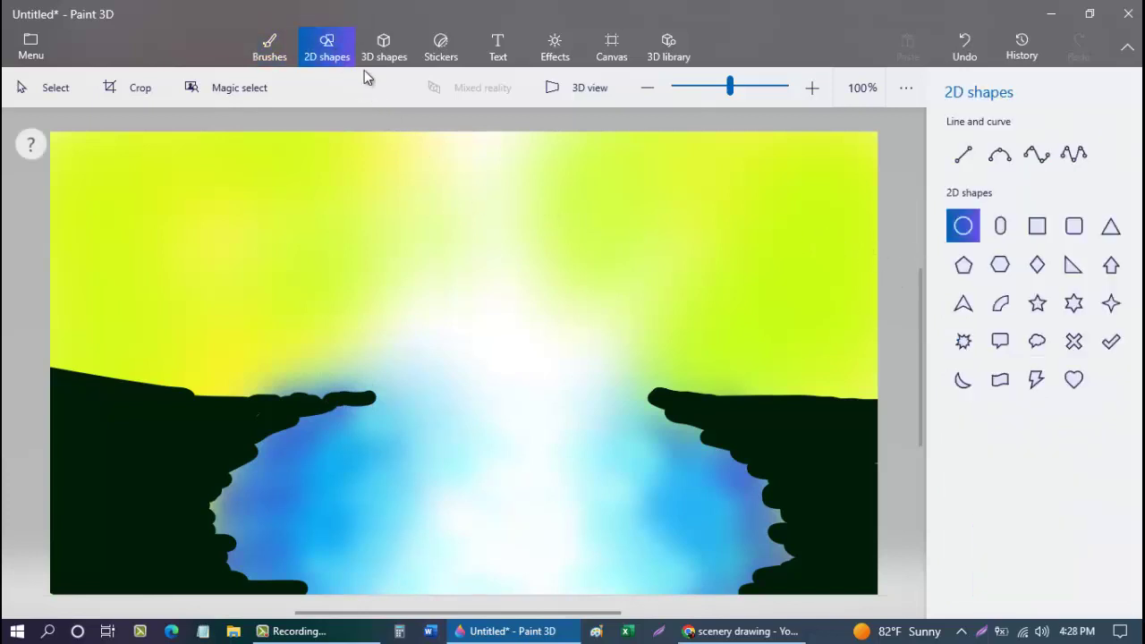
{"action": "left_click", "coordinate": [1000, 154]}
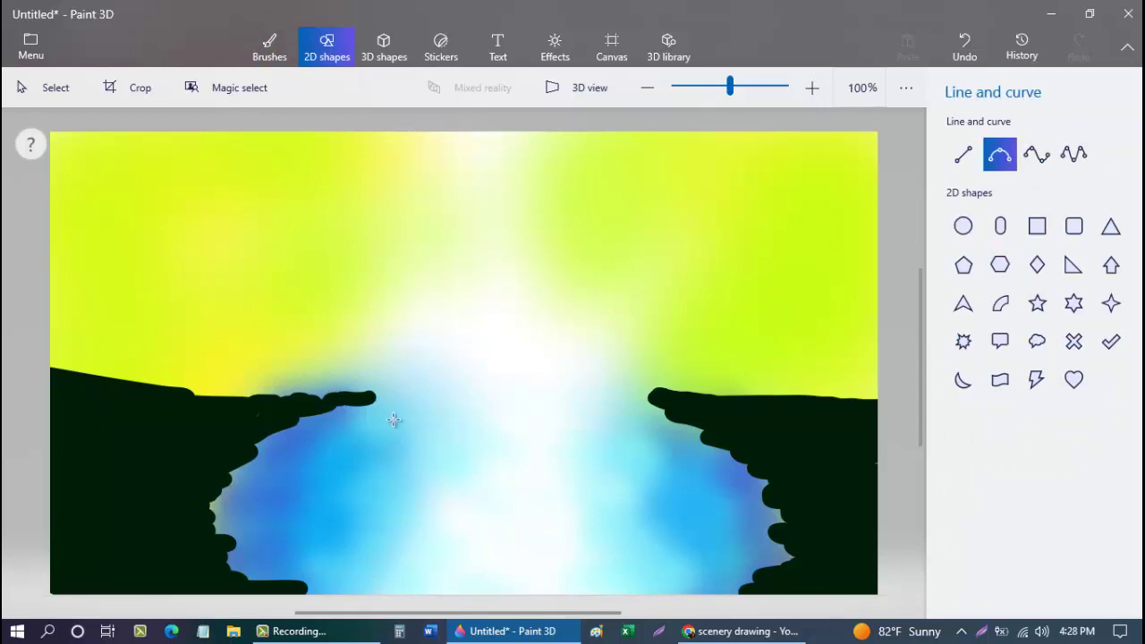
{"action": "mouse_move", "coordinate": [257, 396]}
{"action": "left_mouse_down"}
{"action": "mouse_move", "coordinate": [590, 340]}
{"action": "mouse_move", "coordinate": [708, 402]}
{"action": "left_mouse_up"}
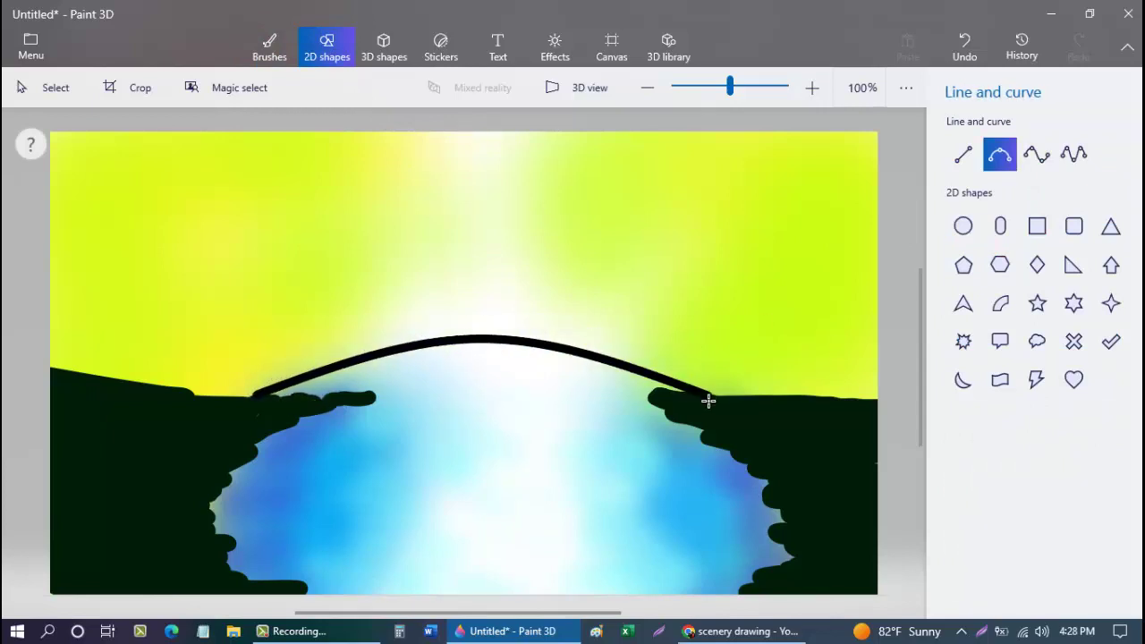
{"action": "left_click", "coordinate": [484, 340]}
{"action": "mouse_move", "coordinate": [481, 310]}
{"action": "left_mouse_down"}
{"action": "mouse_move", "coordinate": [482, 288]}
{"action": "mouse_move", "coordinate": [488, 300]}
{"action": "left_mouse_up"}
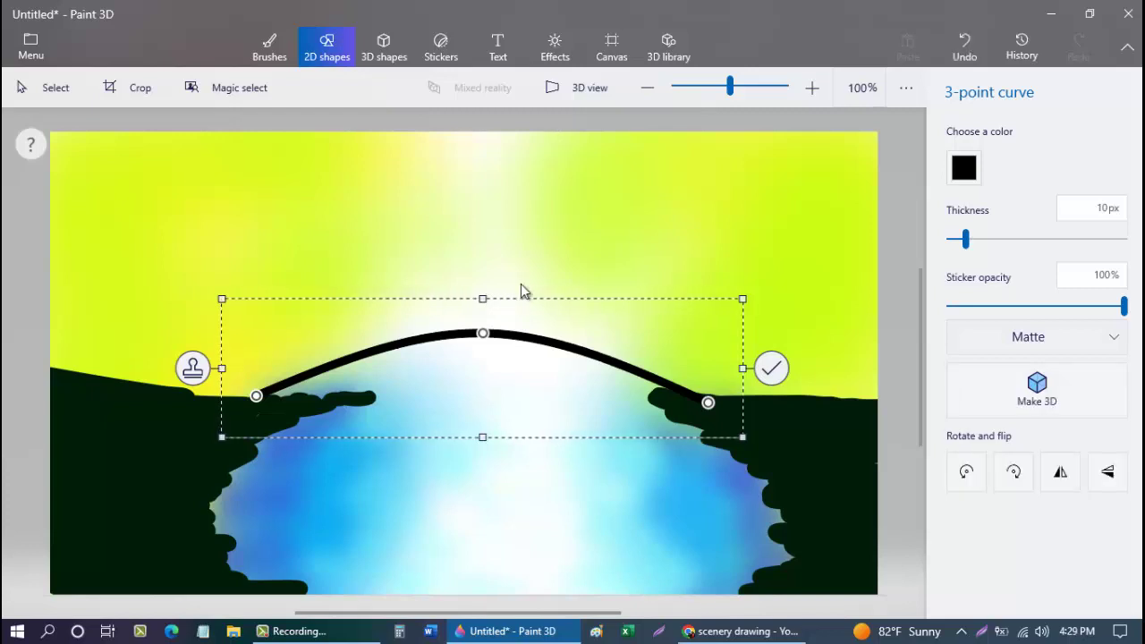
- Stamp the arch and reshape the copy into a wider, higher curve above it, ending farther out on both banks
{"action": "left_click", "coordinate": [192, 371]}
{"action": "left_click_drag", "start_coordinate": [363, 364], "coordinate": [354, 339]}
{"action": "left_click_drag", "start_coordinate": [608, 386], "coordinate": [819, 396]}
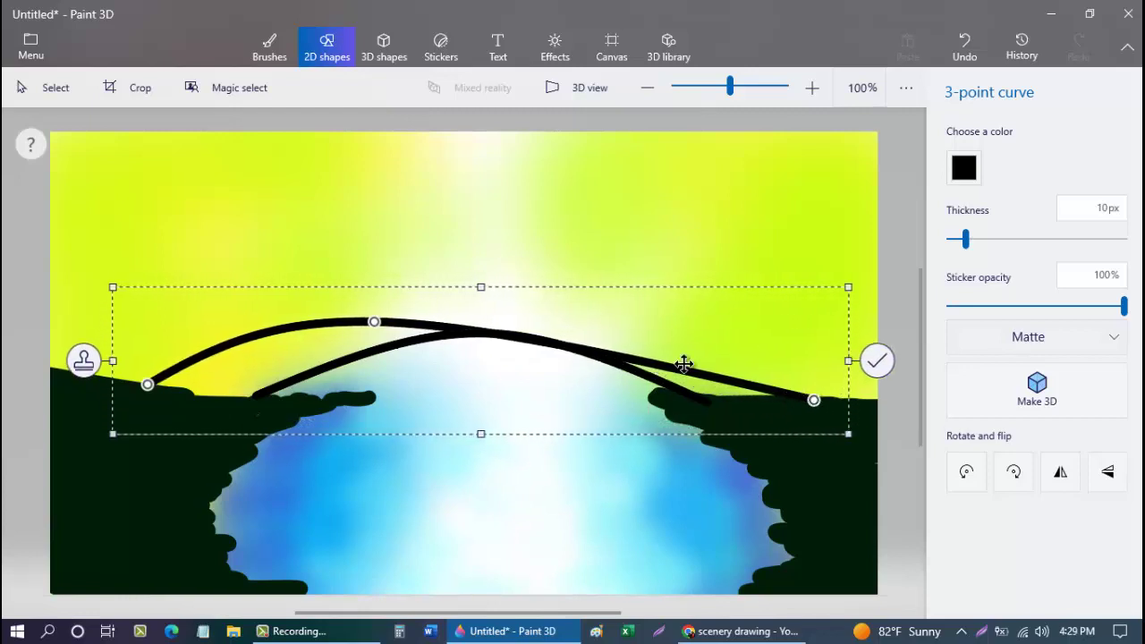
{"action": "left_click_drag", "start_coordinate": [376, 320], "coordinate": [505, 297]}
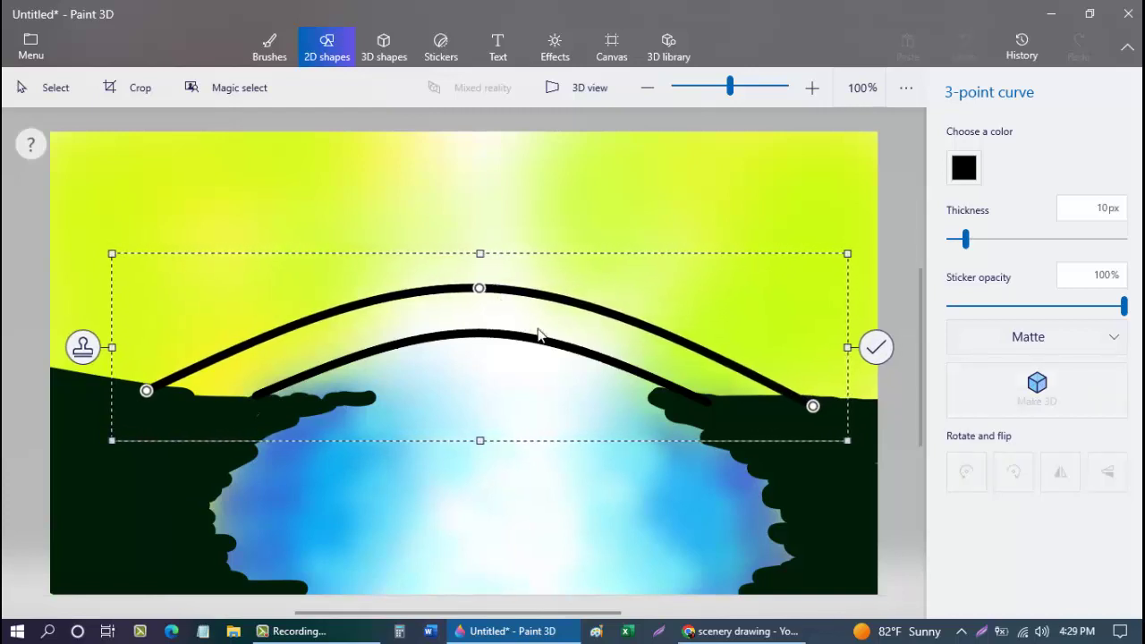
{"action": "left_click", "coordinate": [778, 465]}
- Fill the space between the two arches with dark brown using the 16 px Marker, thickening the bridge along its underside
{"action": "left_click", "coordinate": [269, 46]}
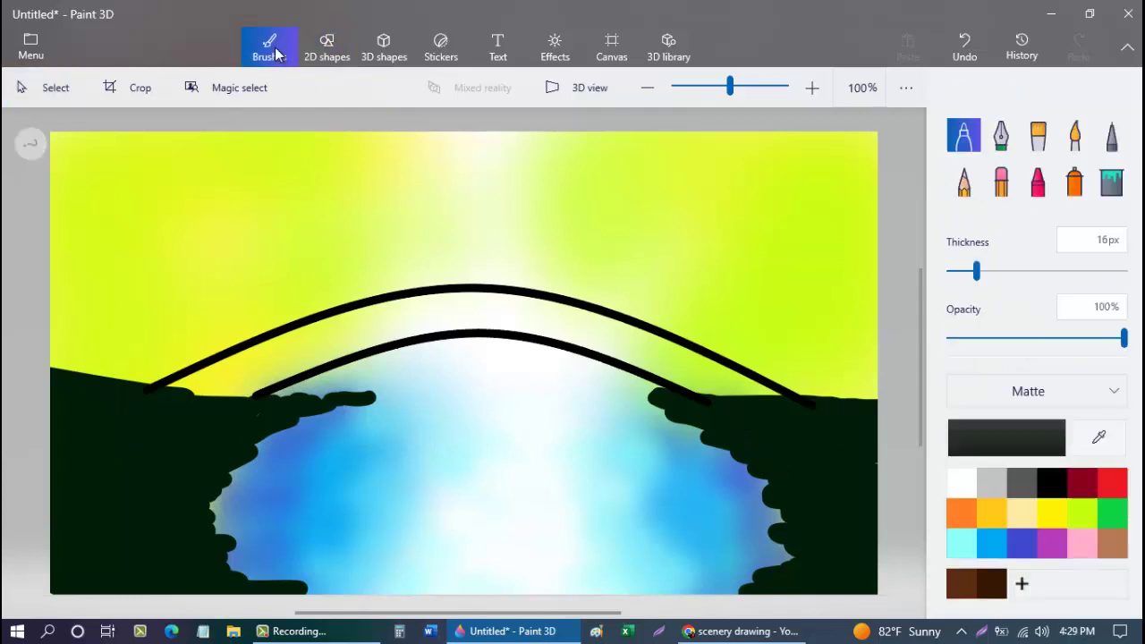
{"action": "left_click", "coordinate": [992, 583]}
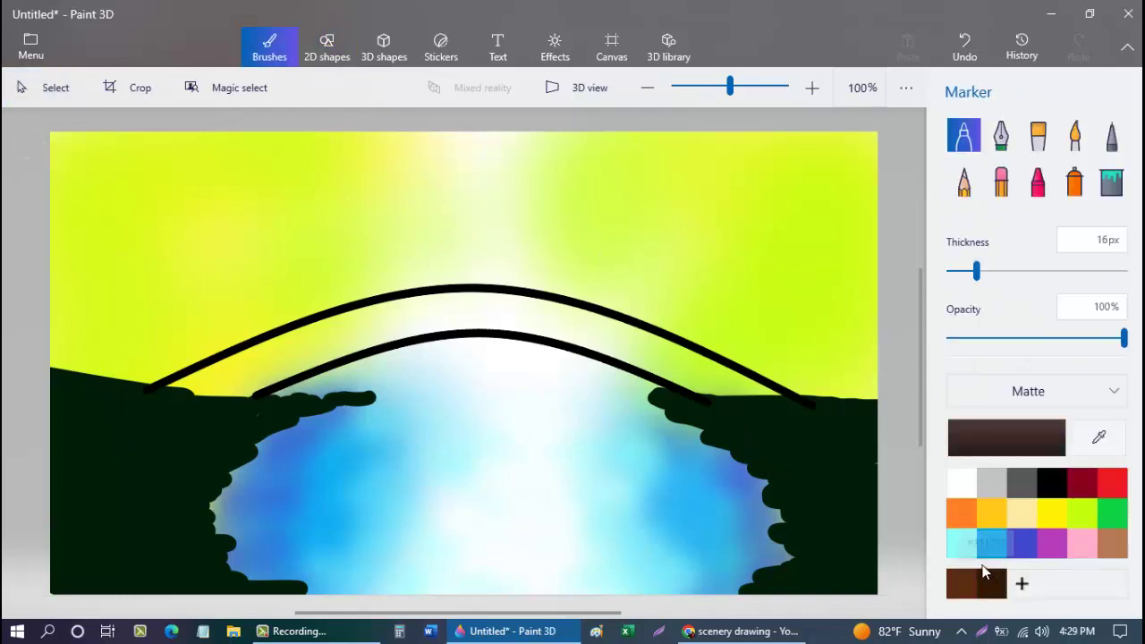
{"action": "mouse_move", "coordinate": [671, 360]}
{"action": "left_mouse_down"}
{"action": "mouse_move", "coordinate": [725, 383]}
{"action": "mouse_move", "coordinate": [650, 361]}
{"action": "mouse_move", "coordinate": [712, 395]}
{"action": "mouse_move", "coordinate": [650, 365]}
{"action": "mouse_move", "coordinate": [734, 391]}
{"action": "mouse_move", "coordinate": [682, 366]}
{"action": "mouse_move", "coordinate": [728, 386]}
{"action": "mouse_move", "coordinate": [713, 392]}
{"action": "mouse_move", "coordinate": [783, 403]}
{"action": "mouse_move", "coordinate": [671, 353]}
{"action": "mouse_move", "coordinate": [446, 315]}
{"action": "mouse_move", "coordinate": [634, 348]}
{"action": "mouse_move", "coordinate": [503, 327]}
{"action": "mouse_move", "coordinate": [359, 331]}
{"action": "mouse_move", "coordinate": [135, 411]}
{"action": "mouse_move", "coordinate": [200, 376]}
{"action": "mouse_move", "coordinate": [169, 384]}
{"action": "mouse_move", "coordinate": [263, 378]}
{"action": "mouse_move", "coordinate": [248, 398]}
{"action": "mouse_move", "coordinate": [390, 334]}
{"action": "left_mouse_up"}
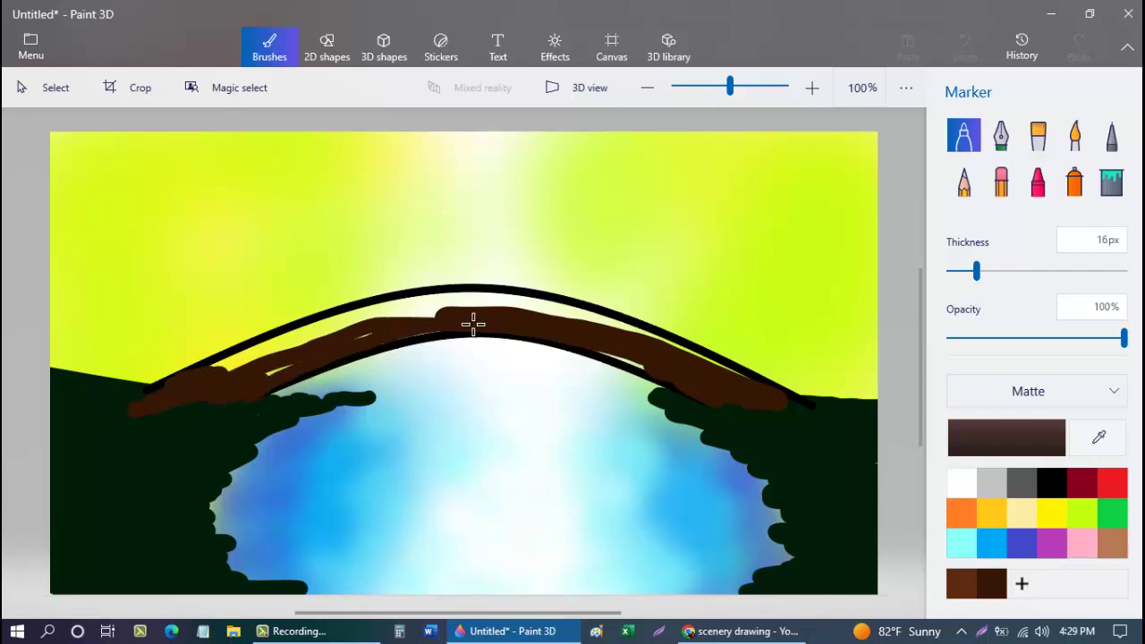
{"action": "mouse_move", "coordinate": [473, 323]}
{"action": "left_mouse_down"}
{"action": "mouse_move", "coordinate": [225, 361]}
{"action": "mouse_move", "coordinate": [322, 322]}
{"action": "mouse_move", "coordinate": [549, 306]}
{"action": "mouse_move", "coordinate": [664, 374]}
{"action": "mouse_move", "coordinate": [687, 352]}
{"action": "mouse_move", "coordinate": [698, 362]}
{"action": "left_mouse_up"}
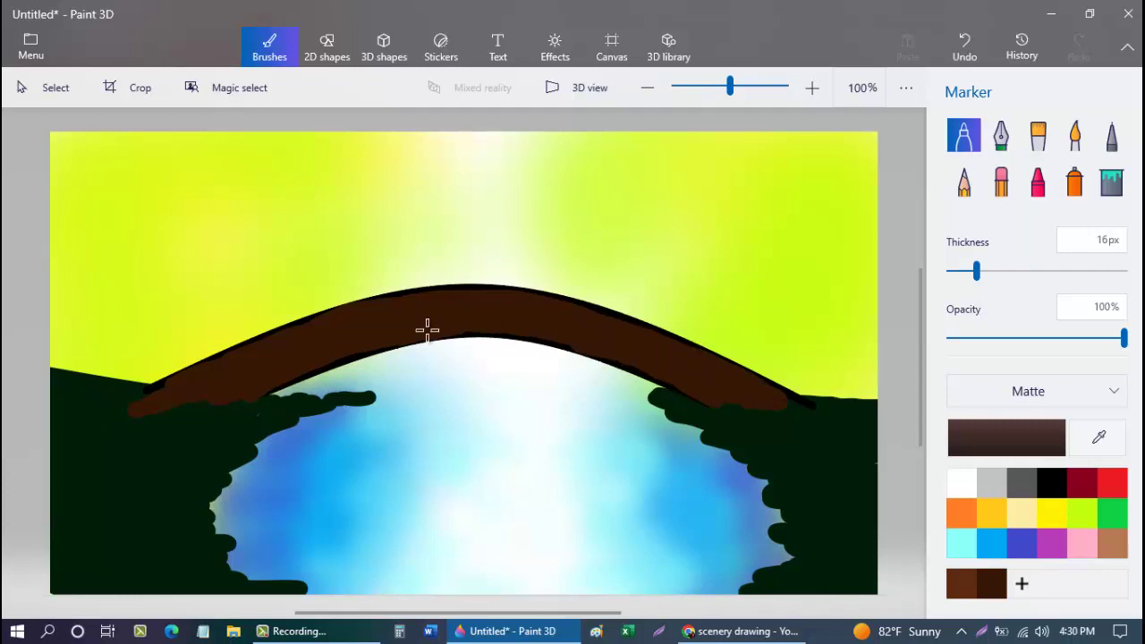
{"action": "mouse_move", "coordinate": [261, 410]}
{"action": "left_mouse_down"}
{"action": "mouse_move", "coordinate": [448, 348]}
{"action": "mouse_move", "coordinate": [538, 350]}
{"action": "mouse_move", "coordinate": [699, 400]}
{"action": "mouse_move", "coordinate": [565, 348]}
{"action": "mouse_move", "coordinate": [464, 337]}
{"action": "mouse_move", "coordinate": [291, 379]}
{"action": "left_mouse_up"}
{"action": "left_click_drag", "start_coordinate": [493, 347], "coordinate": [685, 399]}
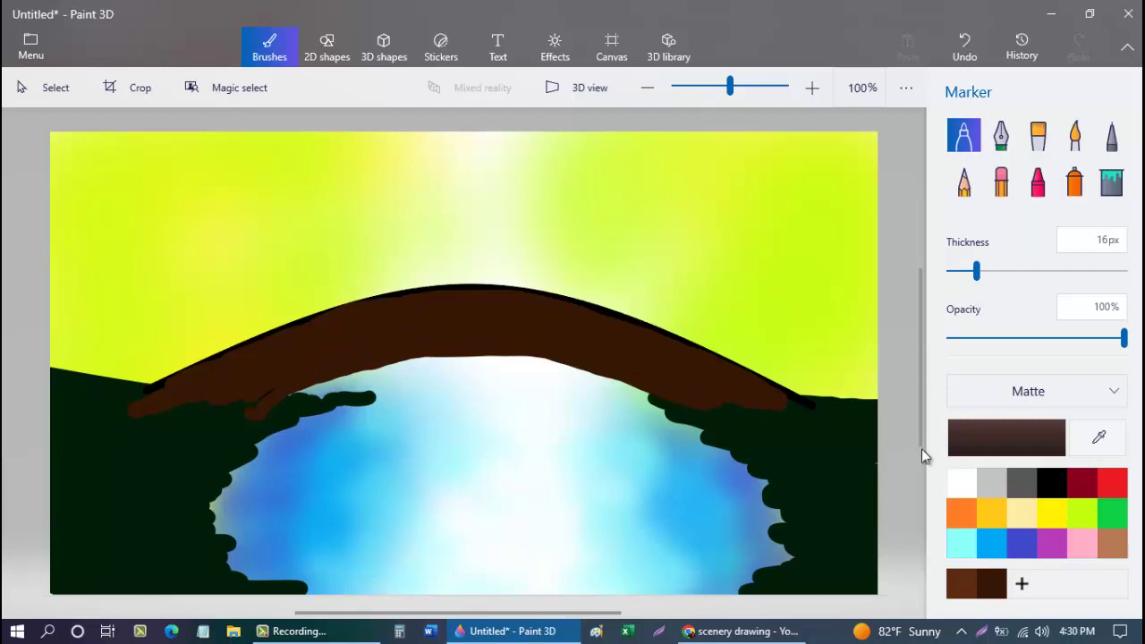
- Outline the bridge's underside in black with the Marker and shade its brown body in black at 37% opacity
{"action": "left_click", "coordinate": [1052, 483]}
{"action": "mouse_move", "coordinate": [288, 391]}
{"action": "left_mouse_down"}
{"action": "mouse_move", "coordinate": [450, 359]}
{"action": "mouse_move", "coordinate": [632, 387]}
{"action": "left_mouse_up"}
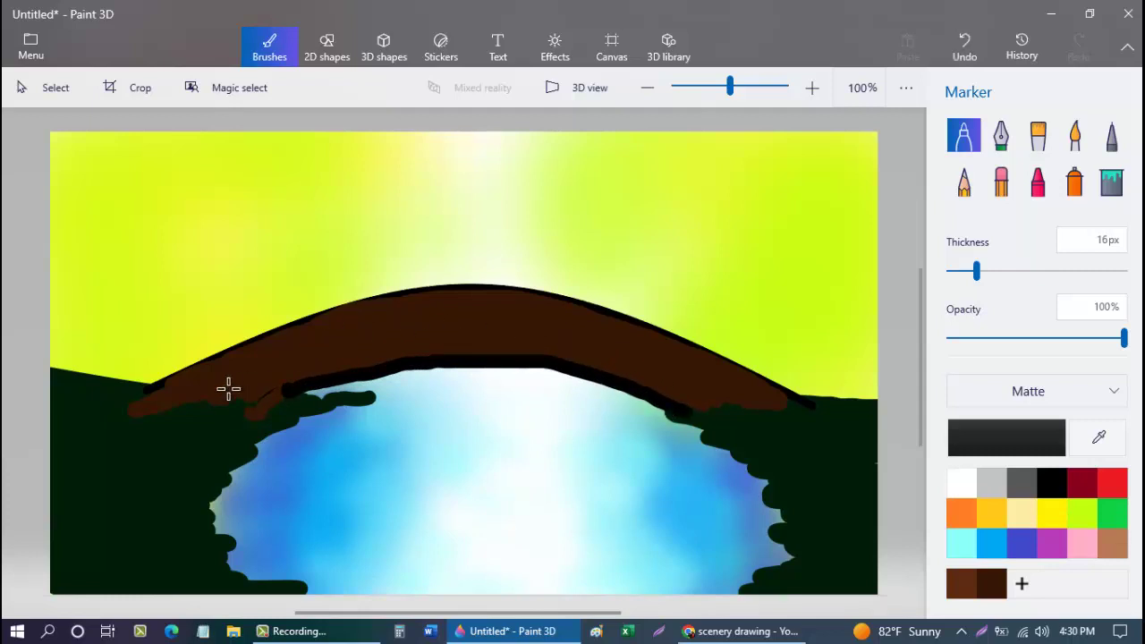
{"action": "left_click_drag", "start_coordinate": [999, 338], "coordinate": [1012, 337]}
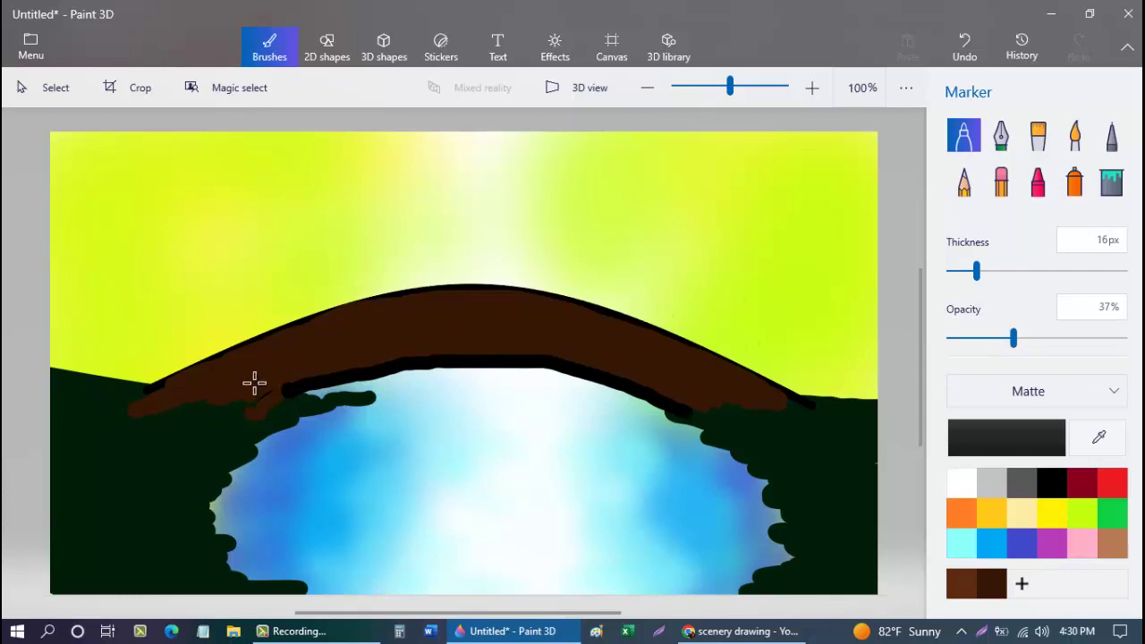
{"action": "mouse_move", "coordinate": [254, 382]}
{"action": "left_mouse_down"}
{"action": "mouse_move", "coordinate": [276, 389]}
{"action": "mouse_move", "coordinate": [194, 381]}
{"action": "mouse_move", "coordinate": [384, 315]}
{"action": "mouse_move", "coordinate": [522, 307]}
{"action": "mouse_move", "coordinate": [635, 326]}
{"action": "mouse_move", "coordinate": [468, 304]}
{"action": "mouse_move", "coordinate": [519, 299]}
{"action": "mouse_move", "coordinate": [616, 328]}
{"action": "mouse_move", "coordinate": [692, 375]}
{"action": "mouse_move", "coordinate": [531, 343]}
{"action": "mouse_move", "coordinate": [611, 330]}
{"action": "mouse_move", "coordinate": [465, 355]}
{"action": "left_mouse_up"}
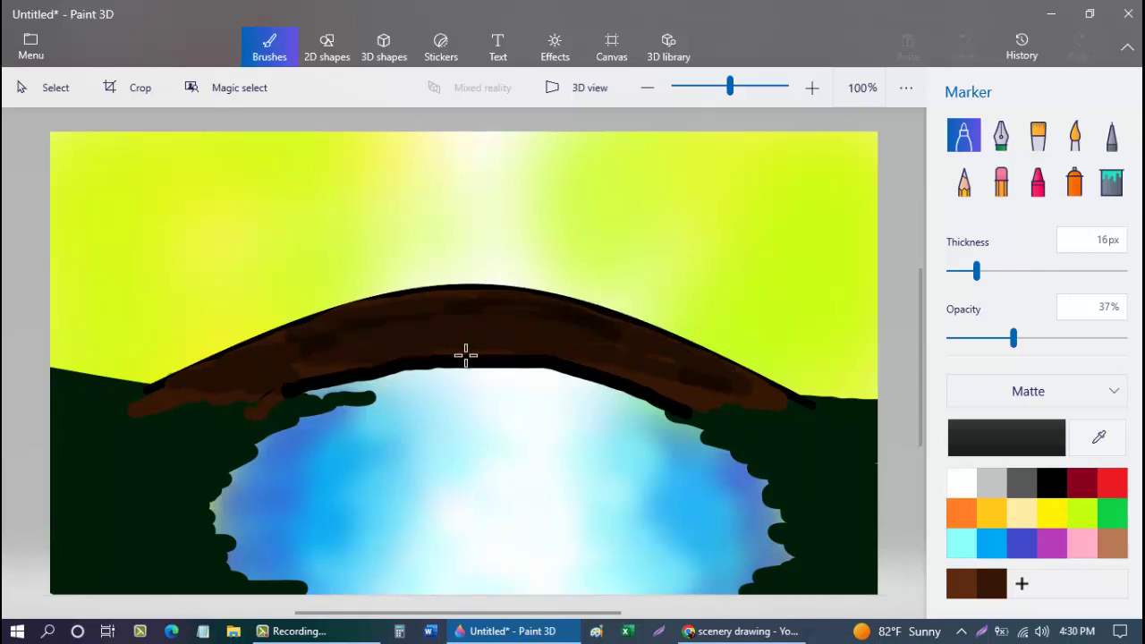
- Deepen the bridge's shading with 16 px black Marker strokes at 37% opacity along its underside, top edge and both ends
{"action": "left_click_drag", "start_coordinate": [723, 394], "coordinate": [639, 377]}
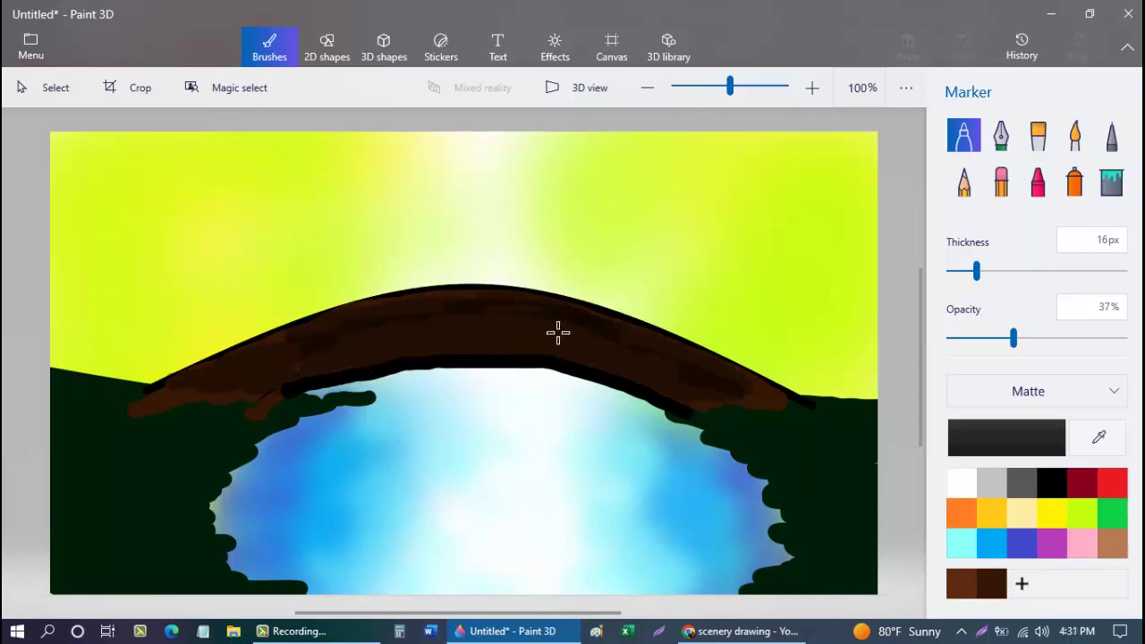
{"action": "left_click_drag", "start_coordinate": [699, 399], "coordinate": [770, 394]}
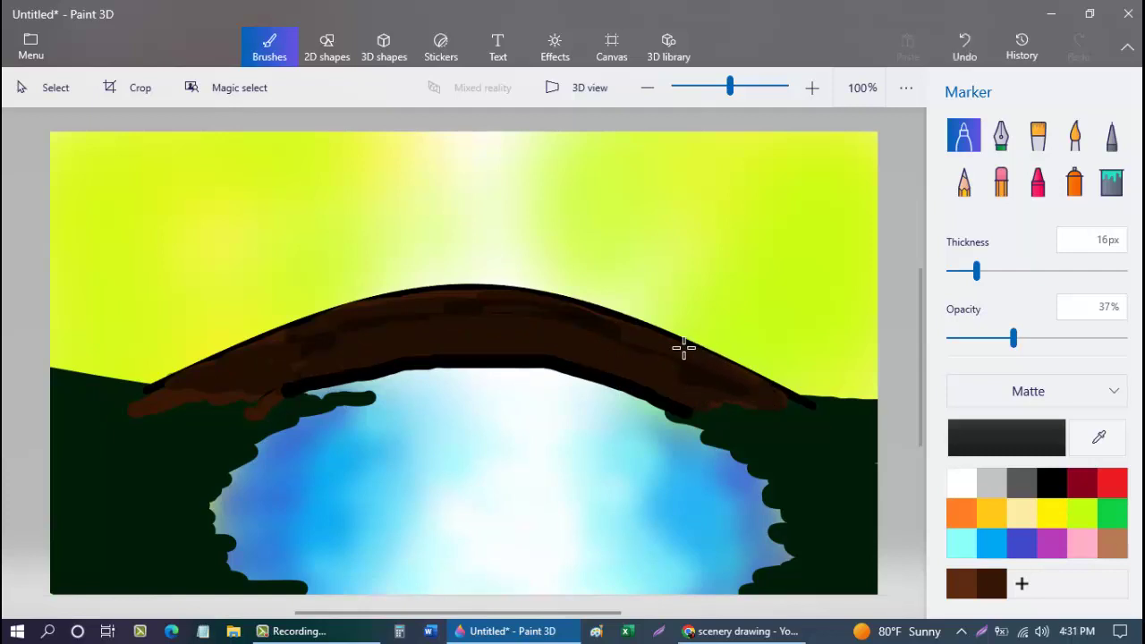
{"action": "left_click_drag", "start_coordinate": [670, 401], "coordinate": [667, 394]}
{"action": "mouse_move", "coordinate": [568, 363]}
{"action": "left_mouse_down"}
{"action": "mouse_move", "coordinate": [636, 375]}
{"action": "mouse_move", "coordinate": [478, 351]}
{"action": "left_mouse_up"}
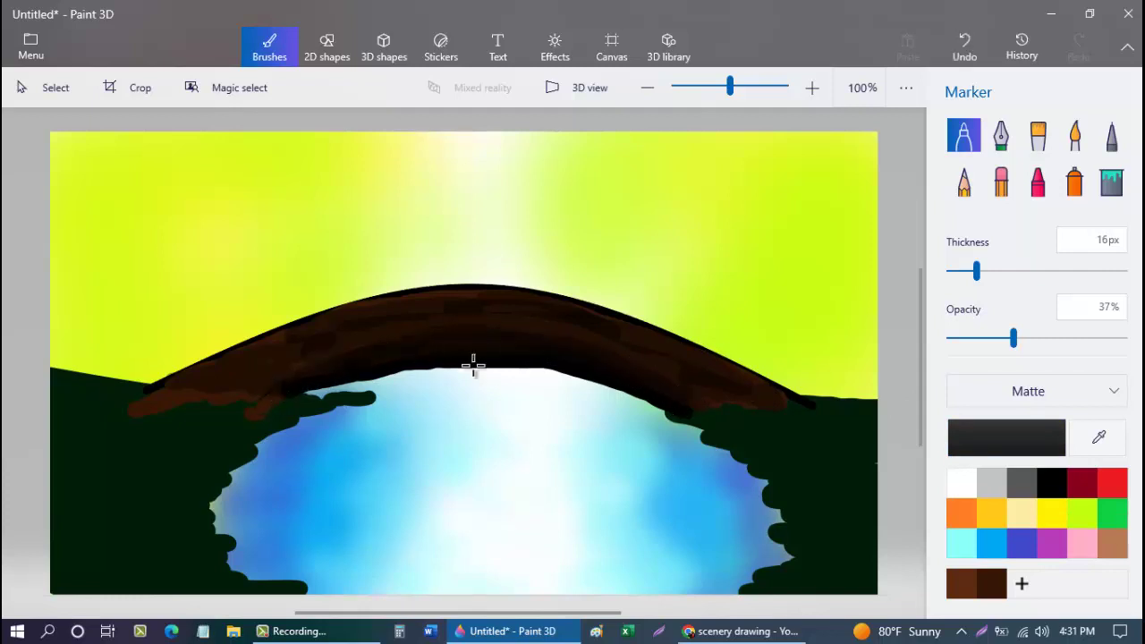
{"action": "mouse_move", "coordinate": [238, 351]}
{"action": "left_mouse_down"}
{"action": "mouse_move", "coordinate": [455, 294]}
{"action": "mouse_move", "coordinate": [636, 330]}
{"action": "mouse_move", "coordinate": [780, 392]}
{"action": "left_mouse_up"}
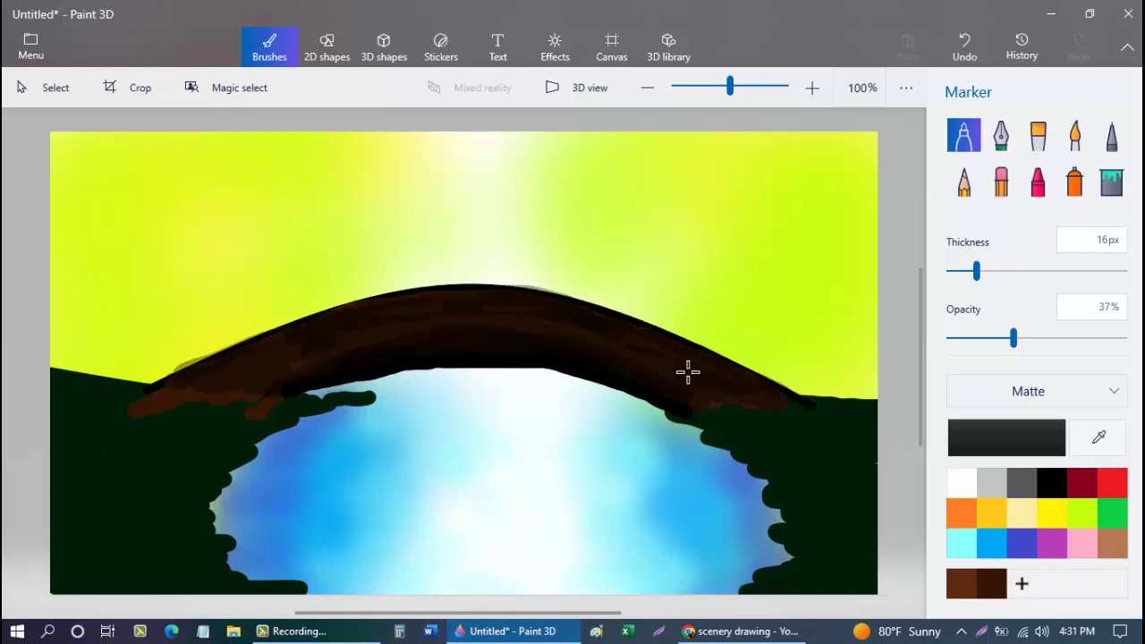
{"action": "mouse_move", "coordinate": [161, 393]}
{"action": "left_mouse_down"}
{"action": "mouse_move", "coordinate": [689, 415]}
{"action": "mouse_move", "coordinate": [799, 403]}
{"action": "left_mouse_up"}
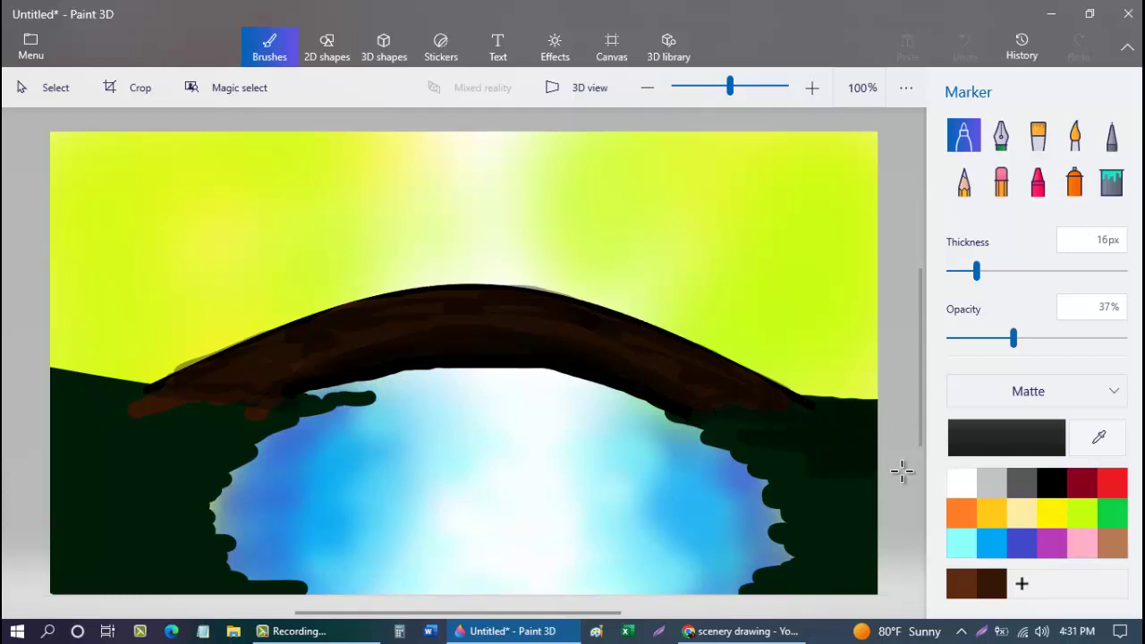
- Darken both riverbanks and their edges along the water with the 16 px black Marker at 37% opacity
{"action": "mouse_move", "coordinate": [777, 557]}
{"action": "left_mouse_down"}
{"action": "mouse_move", "coordinate": [736, 468]}
{"action": "mouse_move", "coordinate": [678, 423]}
{"action": "mouse_move", "coordinate": [707, 415]}
{"action": "mouse_move", "coordinate": [728, 425]}
{"action": "left_mouse_up"}
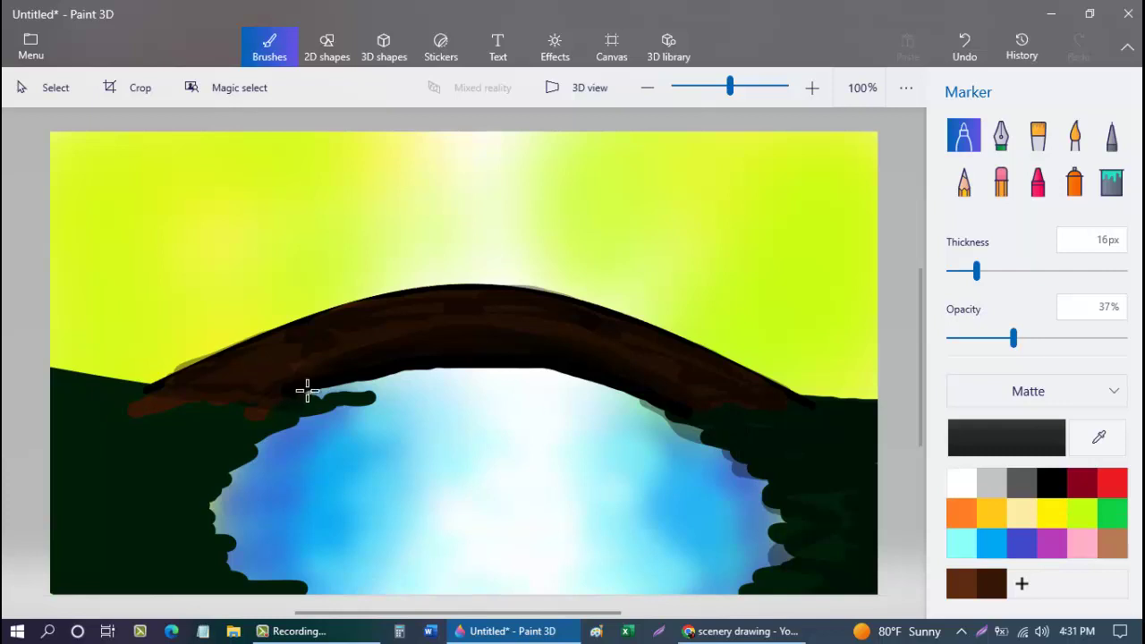
{"action": "mouse_move", "coordinate": [307, 390]}
{"action": "left_mouse_down"}
{"action": "mouse_move", "coordinate": [291, 420]}
{"action": "mouse_move", "coordinate": [175, 414]}
{"action": "mouse_move", "coordinate": [88, 386]}
{"action": "mouse_move", "coordinate": [44, 432]}
{"action": "left_mouse_up"}
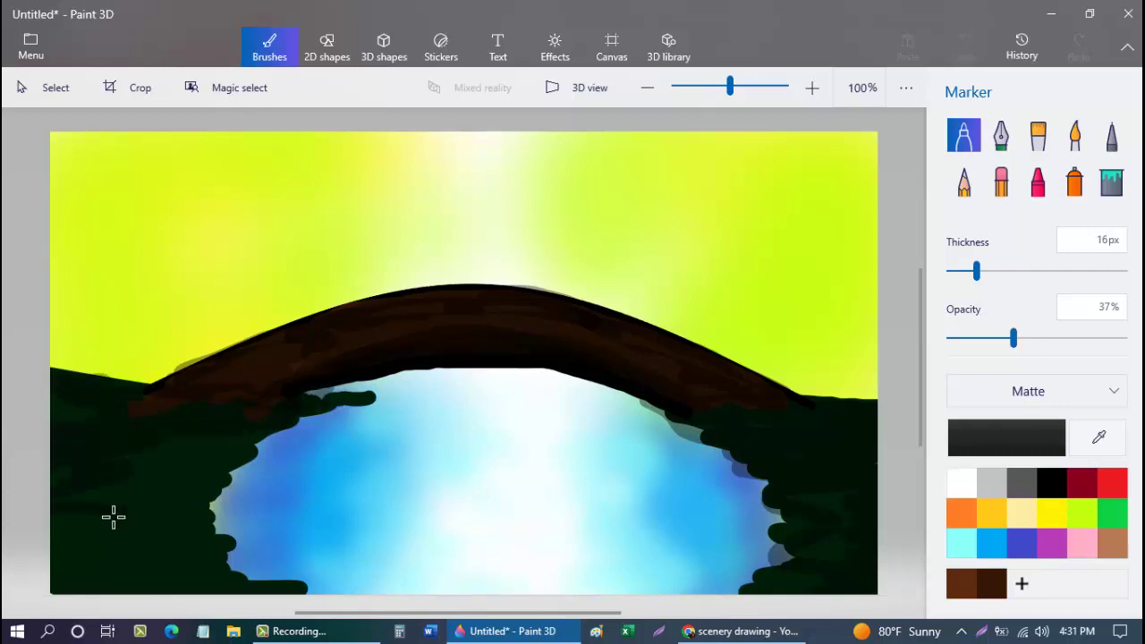
{"action": "mouse_move", "coordinate": [247, 440]}
{"action": "left_mouse_down"}
{"action": "mouse_move", "coordinate": [323, 411]}
{"action": "mouse_move", "coordinate": [233, 448]}
{"action": "mouse_move", "coordinate": [252, 454]}
{"action": "mouse_move", "coordinate": [217, 475]}
{"action": "mouse_move", "coordinate": [227, 487]}
{"action": "mouse_move", "coordinate": [210, 523]}
{"action": "mouse_move", "coordinate": [226, 544]}
{"action": "mouse_move", "coordinate": [204, 509]}
{"action": "mouse_move", "coordinate": [250, 584]}
{"action": "mouse_move", "coordinate": [328, 598]}
{"action": "left_mouse_up"}
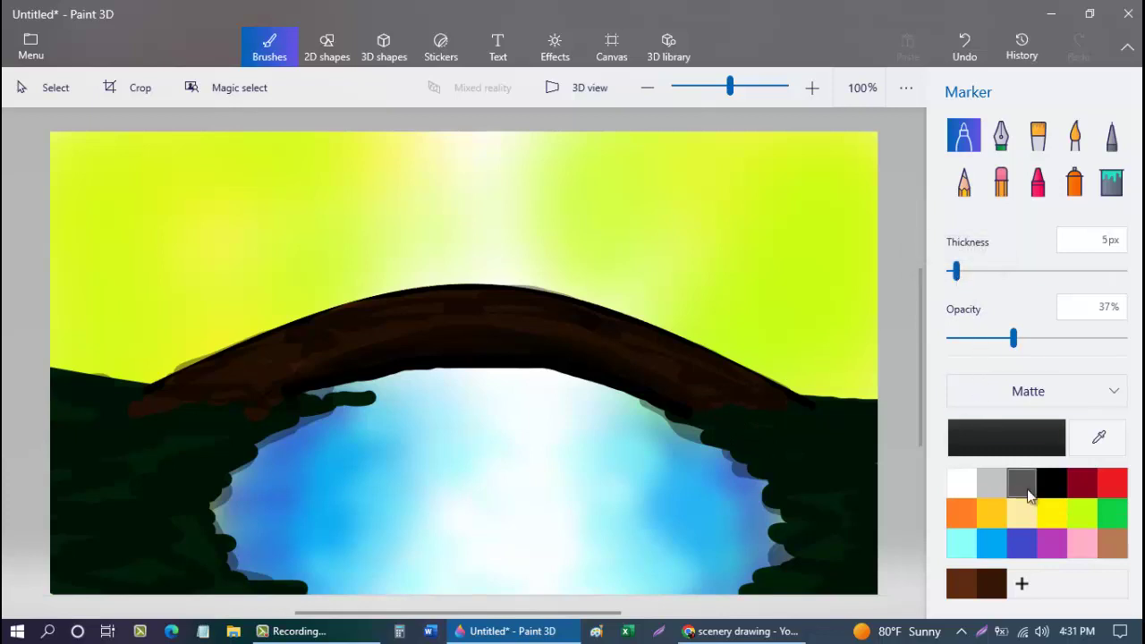
- Draw irregular light-brown stone outlines over the right part of the bridge with the 5 px Marker at 37% opacity
{"action": "left_click", "coordinate": [1027, 512]}
{"action": "left_click", "coordinate": [1115, 546]}
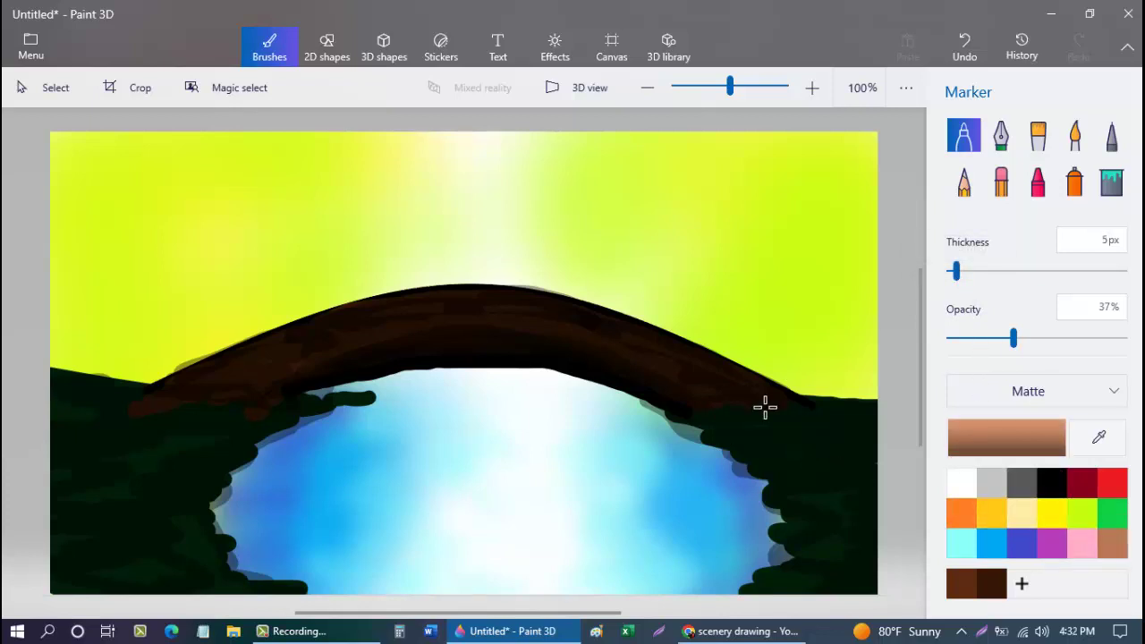
{"action": "mouse_move", "coordinate": [715, 378]}
{"action": "left_mouse_down"}
{"action": "mouse_move", "coordinate": [719, 372]}
{"action": "mouse_move", "coordinate": [722, 358]}
{"action": "mouse_move", "coordinate": [706, 394]}
{"action": "mouse_move", "coordinate": [682, 400]}
{"action": "mouse_move", "coordinate": [739, 403]}
{"action": "mouse_move", "coordinate": [740, 386]}
{"action": "mouse_move", "coordinate": [773, 396]}
{"action": "left_mouse_up"}
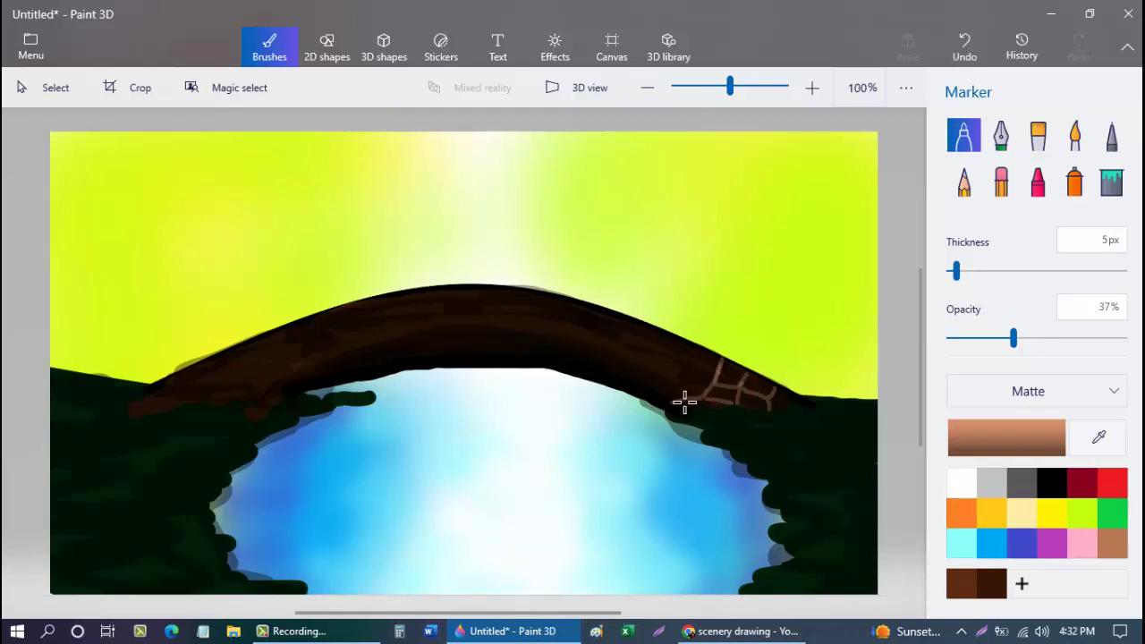
{"action": "mouse_move", "coordinate": [695, 346]}
{"action": "left_mouse_down"}
{"action": "mouse_move", "coordinate": [676, 396]}
{"action": "mouse_move", "coordinate": [691, 377]}
{"action": "mouse_move", "coordinate": [726, 373]}
{"action": "mouse_move", "coordinate": [677, 339]}
{"action": "mouse_move", "coordinate": [664, 361]}
{"action": "mouse_move", "coordinate": [696, 365]}
{"action": "mouse_move", "coordinate": [661, 388]}
{"action": "mouse_move", "coordinate": [669, 399]}
{"action": "mouse_move", "coordinate": [696, 369]}
{"action": "mouse_move", "coordinate": [681, 412]}
{"action": "mouse_move", "coordinate": [664, 382]}
{"action": "mouse_move", "coordinate": [666, 417]}
{"action": "mouse_move", "coordinate": [659, 379]}
{"action": "mouse_move", "coordinate": [658, 389]}
{"action": "mouse_move", "coordinate": [646, 364]}
{"action": "left_mouse_up"}
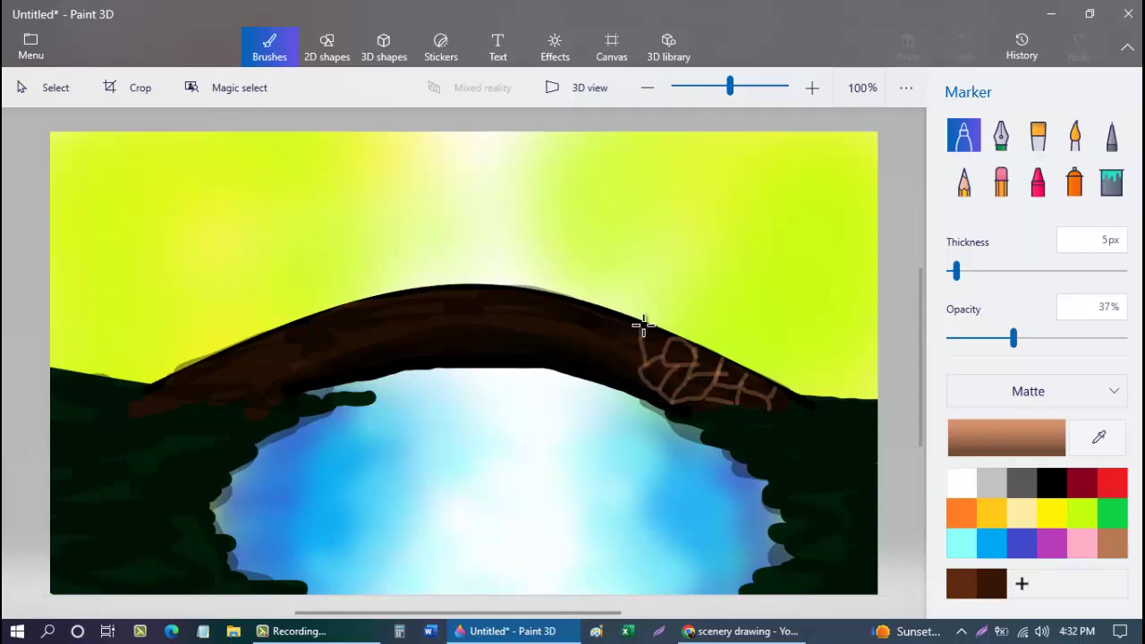
{"action": "left_click_drag", "start_coordinate": [643, 324], "coordinate": [673, 351]}
{"action": "mouse_move", "coordinate": [619, 315]}
{"action": "left_mouse_down"}
{"action": "mouse_move", "coordinate": [615, 350]}
{"action": "mouse_move", "coordinate": [639, 353]}
{"action": "mouse_move", "coordinate": [623, 353]}
{"action": "mouse_move", "coordinate": [614, 379]}
{"action": "mouse_move", "coordinate": [646, 385]}
{"action": "mouse_move", "coordinate": [636, 386]}
{"action": "mouse_move", "coordinate": [667, 392]}
{"action": "left_mouse_up"}
{"action": "mouse_move", "coordinate": [599, 311]}
{"action": "left_mouse_down"}
{"action": "mouse_move", "coordinate": [614, 339]}
{"action": "mouse_move", "coordinate": [596, 368]}
{"action": "mouse_move", "coordinate": [609, 379]}
{"action": "mouse_move", "coordinate": [604, 341]}
{"action": "mouse_move", "coordinate": [569, 301]}
{"action": "mouse_move", "coordinate": [575, 332]}
{"action": "mouse_move", "coordinate": [604, 322]}
{"action": "mouse_move", "coordinate": [576, 357]}
{"action": "left_mouse_up"}
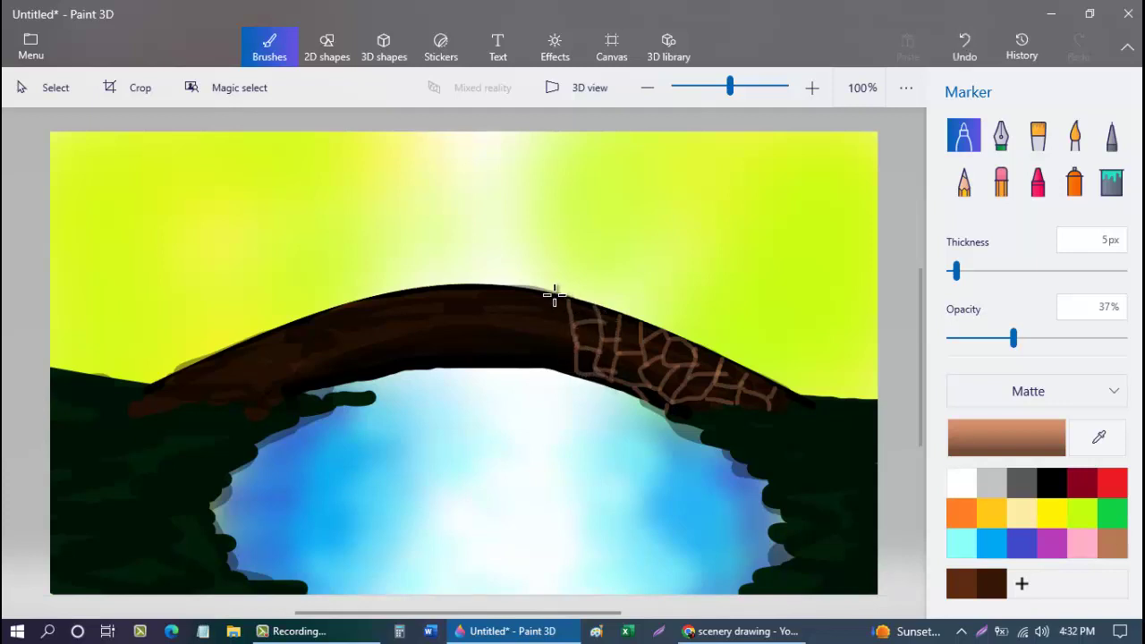
- Extend the light-brown stone outlines across the bridge's crown and down its left side to the left bank
{"action": "mouse_move", "coordinate": [535, 293]}
{"action": "left_mouse_down"}
{"action": "mouse_move", "coordinate": [573, 316]}
{"action": "mouse_move", "coordinate": [531, 334]}
{"action": "mouse_move", "coordinate": [572, 340]}
{"action": "mouse_move", "coordinate": [556, 344]}
{"action": "mouse_move", "coordinate": [586, 374]}
{"action": "left_mouse_up"}
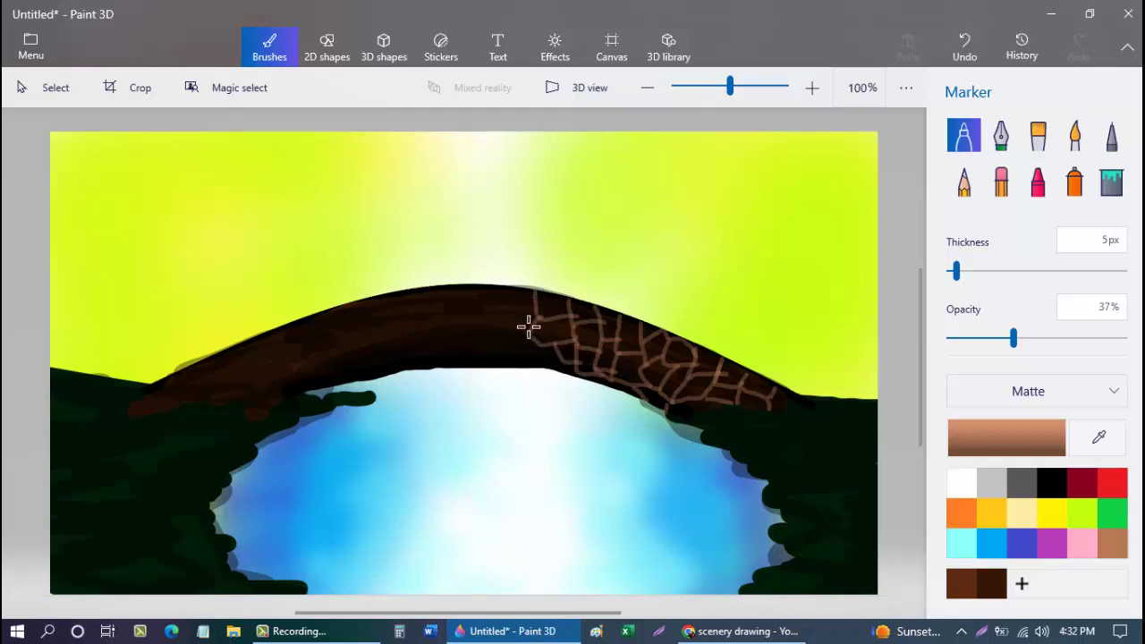
{"action": "mouse_move", "coordinate": [528, 326]}
{"action": "left_mouse_down"}
{"action": "mouse_move", "coordinate": [504, 310]}
{"action": "mouse_move", "coordinate": [521, 304]}
{"action": "mouse_move", "coordinate": [493, 296]}
{"action": "mouse_move", "coordinate": [509, 344]}
{"action": "mouse_move", "coordinate": [544, 352]}
{"action": "mouse_move", "coordinate": [545, 369]}
{"action": "left_mouse_up"}
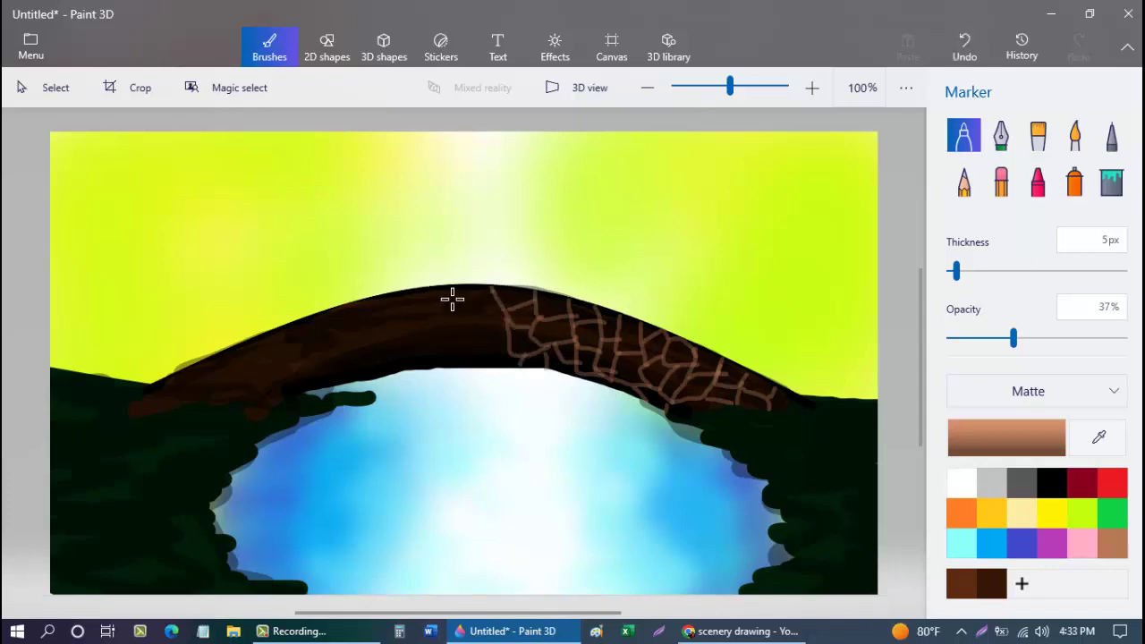
{"action": "mouse_move", "coordinate": [420, 294]}
{"action": "left_mouse_down"}
{"action": "mouse_move", "coordinate": [460, 310]}
{"action": "mouse_move", "coordinate": [471, 287]}
{"action": "mouse_move", "coordinate": [463, 300]}
{"action": "mouse_move", "coordinate": [495, 305]}
{"action": "mouse_move", "coordinate": [459, 309]}
{"action": "mouse_move", "coordinate": [475, 329]}
{"action": "mouse_move", "coordinate": [501, 308]}
{"action": "mouse_move", "coordinate": [487, 327]}
{"action": "mouse_move", "coordinate": [493, 343]}
{"action": "mouse_move", "coordinate": [477, 330]}
{"action": "mouse_move", "coordinate": [477, 354]}
{"action": "mouse_move", "coordinate": [515, 355]}
{"action": "mouse_move", "coordinate": [479, 344]}
{"action": "mouse_move", "coordinate": [451, 362]}
{"action": "mouse_move", "coordinate": [461, 356]}
{"action": "mouse_move", "coordinate": [446, 343]}
{"action": "mouse_move", "coordinate": [463, 321]}
{"action": "mouse_move", "coordinate": [443, 330]}
{"action": "mouse_move", "coordinate": [429, 299]}
{"action": "mouse_move", "coordinate": [424, 314]}
{"action": "mouse_move", "coordinate": [409, 290]}
{"action": "mouse_move", "coordinate": [413, 341]}
{"action": "mouse_move", "coordinate": [442, 343]}
{"action": "mouse_move", "coordinate": [425, 345]}
{"action": "mouse_move", "coordinate": [431, 367]}
{"action": "mouse_move", "coordinate": [485, 350]}
{"action": "mouse_move", "coordinate": [524, 366]}
{"action": "left_mouse_up"}
{"action": "mouse_move", "coordinate": [373, 307]}
{"action": "left_mouse_down"}
{"action": "mouse_move", "coordinate": [412, 312]}
{"action": "mouse_move", "coordinate": [388, 329]}
{"action": "mouse_move", "coordinate": [404, 345]}
{"action": "mouse_move", "coordinate": [388, 342]}
{"action": "mouse_move", "coordinate": [401, 367]}
{"action": "mouse_move", "coordinate": [352, 305]}
{"action": "mouse_move", "coordinate": [370, 319]}
{"action": "mouse_move", "coordinate": [361, 342]}
{"action": "mouse_move", "coordinate": [391, 351]}
{"action": "mouse_move", "coordinate": [368, 374]}
{"action": "left_mouse_up"}
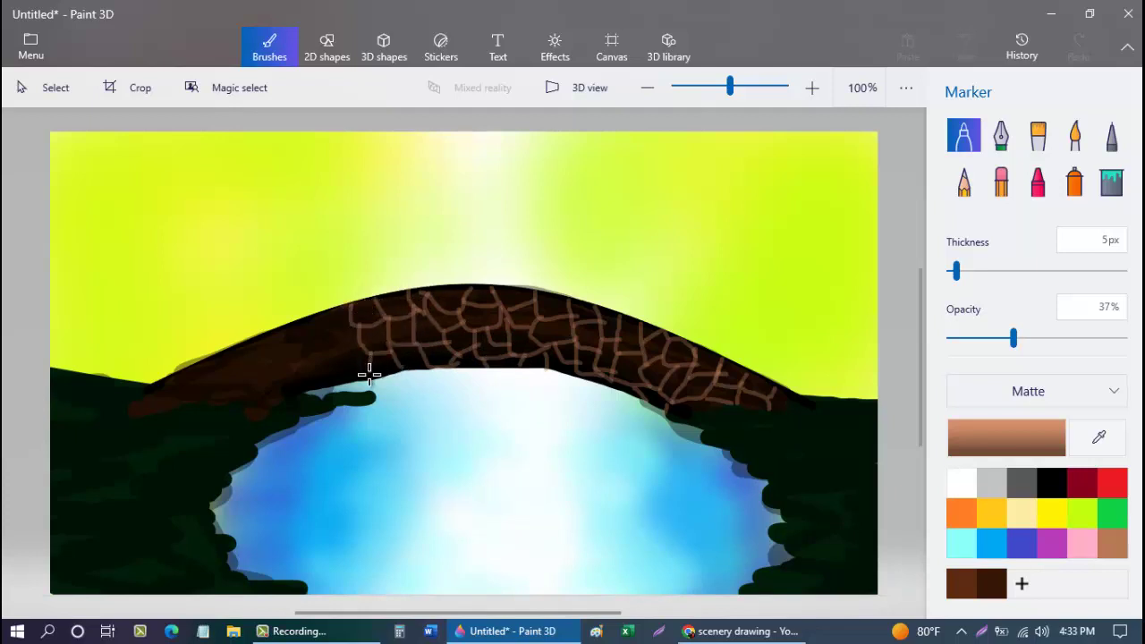
{"action": "mouse_move", "coordinate": [315, 308]}
{"action": "left_mouse_down"}
{"action": "mouse_move", "coordinate": [348, 328]}
{"action": "mouse_move", "coordinate": [346, 374]}
{"action": "mouse_move", "coordinate": [306, 327]}
{"action": "mouse_move", "coordinate": [317, 332]}
{"action": "mouse_move", "coordinate": [302, 332]}
{"action": "mouse_move", "coordinate": [314, 366]}
{"action": "mouse_move", "coordinate": [283, 344]}
{"action": "mouse_move", "coordinate": [299, 376]}
{"action": "mouse_move", "coordinate": [262, 335]}
{"action": "left_mouse_up"}
{"action": "mouse_move", "coordinate": [265, 382]}
{"action": "left_mouse_down"}
{"action": "mouse_move", "coordinate": [293, 394]}
{"action": "mouse_move", "coordinate": [237, 347]}
{"action": "mouse_move", "coordinate": [222, 374]}
{"action": "mouse_move", "coordinate": [246, 364]}
{"action": "mouse_move", "coordinate": [237, 384]}
{"action": "mouse_move", "coordinate": [267, 387]}
{"action": "mouse_move", "coordinate": [260, 401]}
{"action": "mouse_move", "coordinate": [293, 400]}
{"action": "mouse_move", "coordinate": [187, 372]}
{"action": "mouse_move", "coordinate": [253, 394]}
{"action": "left_mouse_up"}
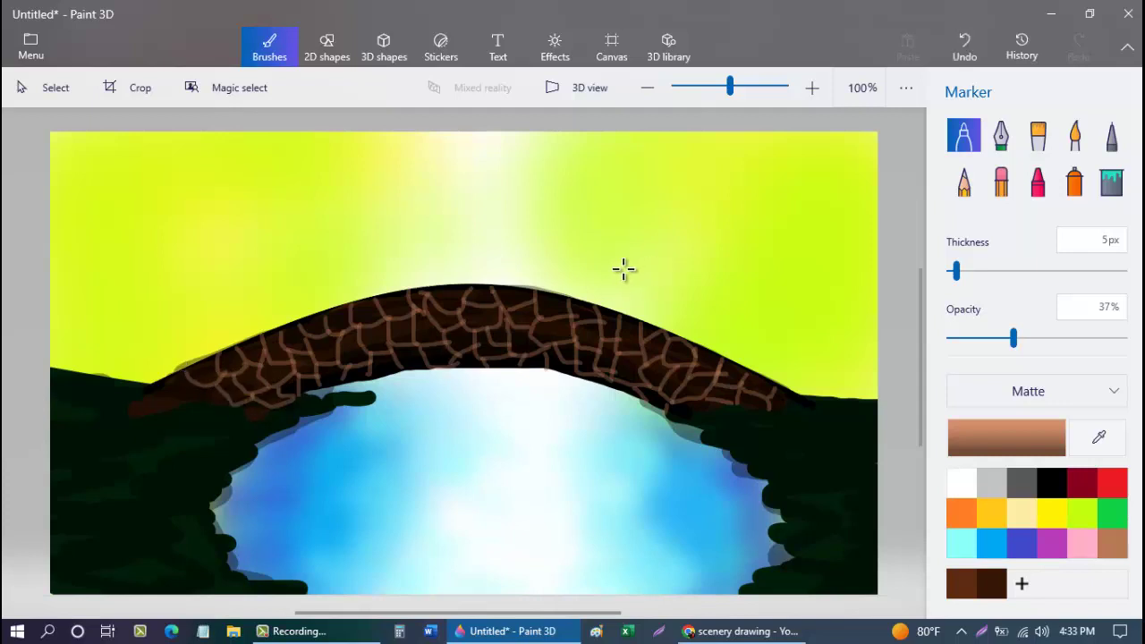
- Draw a black 10 px 3-point curve from bank to bank, arched to follow the bridge's underside
{"action": "left_click", "coordinate": [327, 47]}
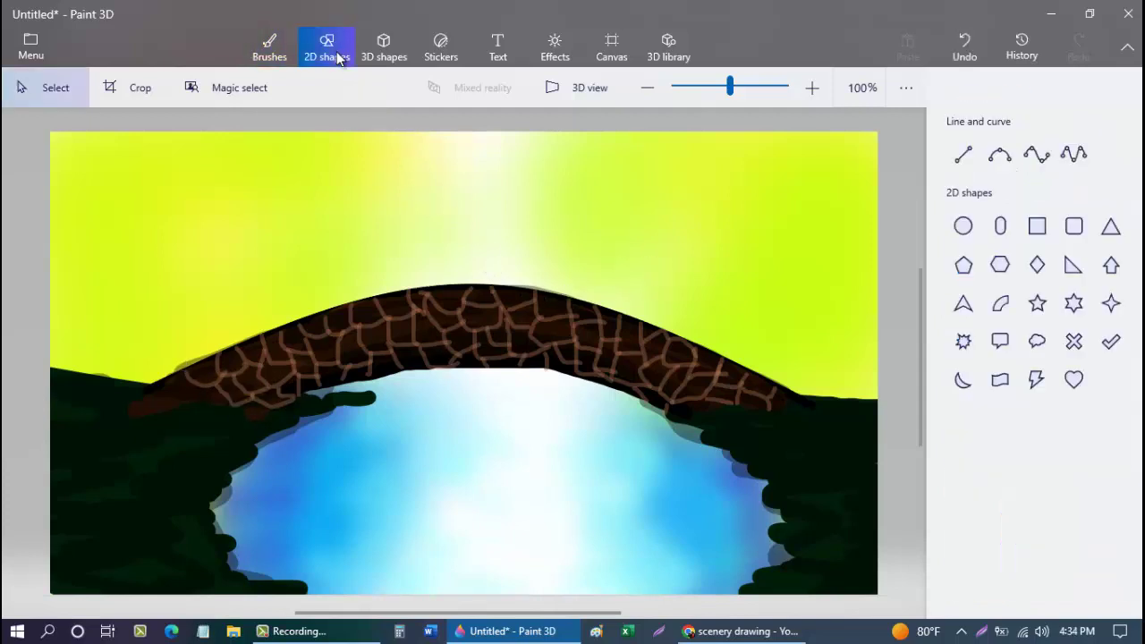
{"action": "left_click", "coordinate": [1000, 153]}
{"action": "mouse_move", "coordinate": [295, 399]}
{"action": "left_mouse_down"}
{"action": "mouse_move", "coordinate": [537, 389]}
{"action": "mouse_move", "coordinate": [693, 418]}
{"action": "left_mouse_up"}
{"action": "left_click_drag", "start_coordinate": [479, 374], "coordinate": [506, 363]}
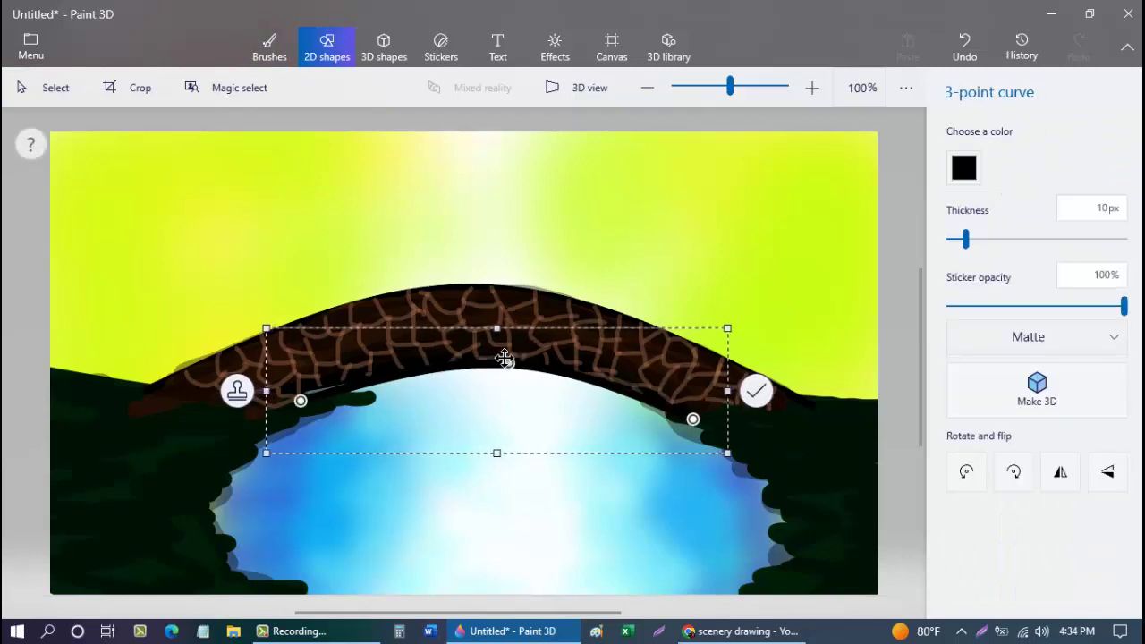